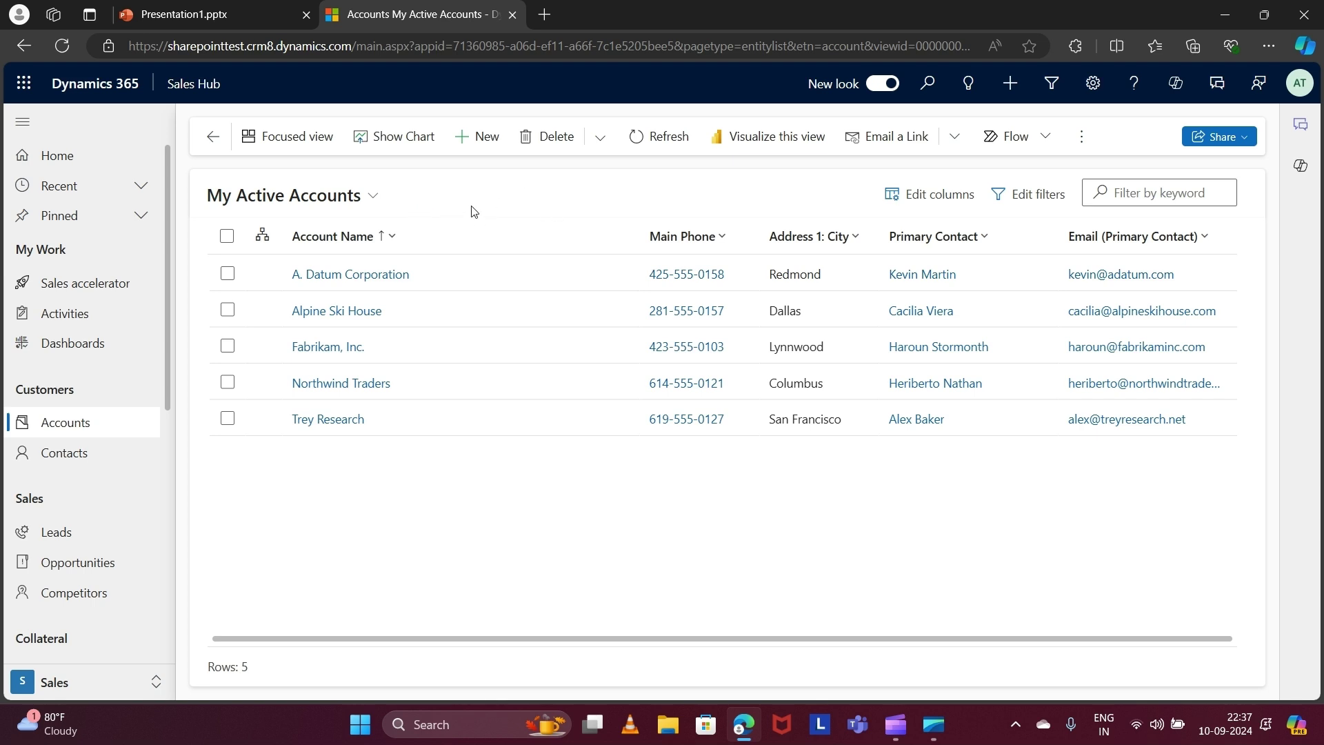
# - Open SharePoint in a new browser tab from the Microsoft 365 app list
pyautogui.click(24, 89)
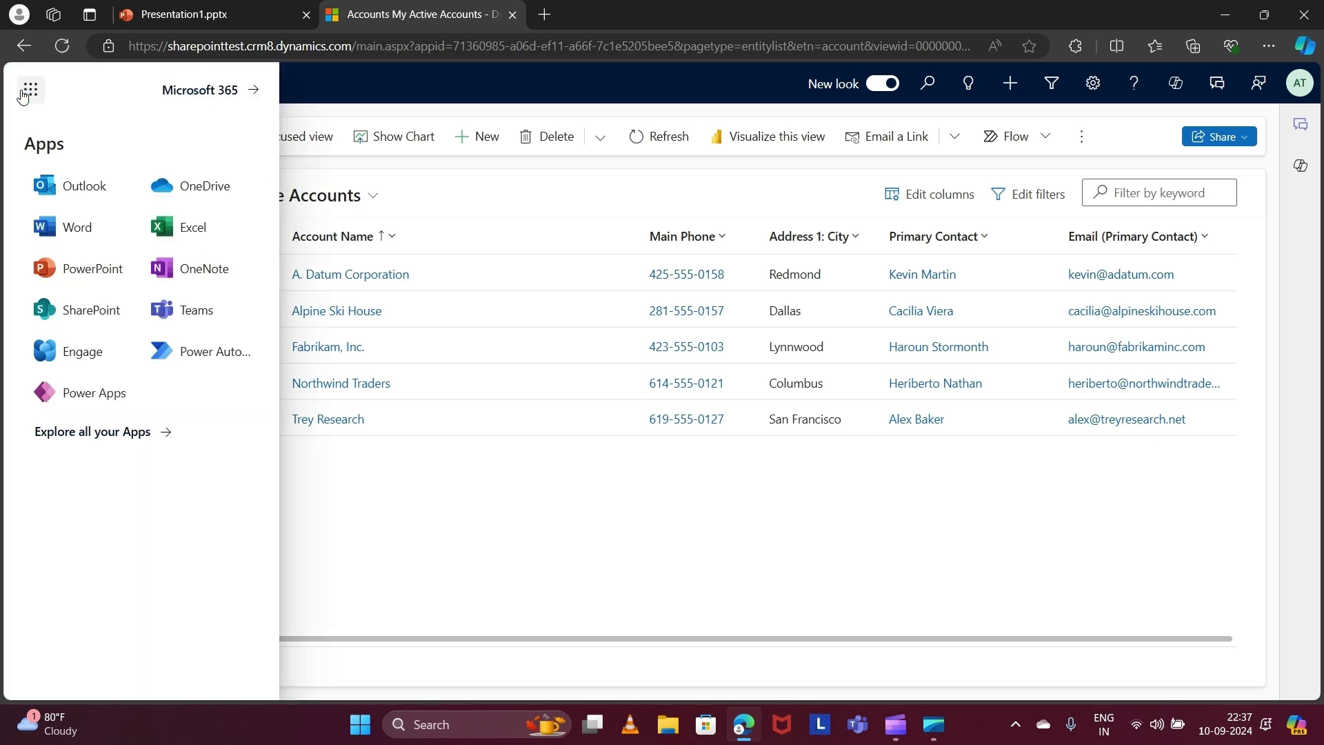
pyautogui.rightClick(80, 318)
pyautogui.click(200, 357)
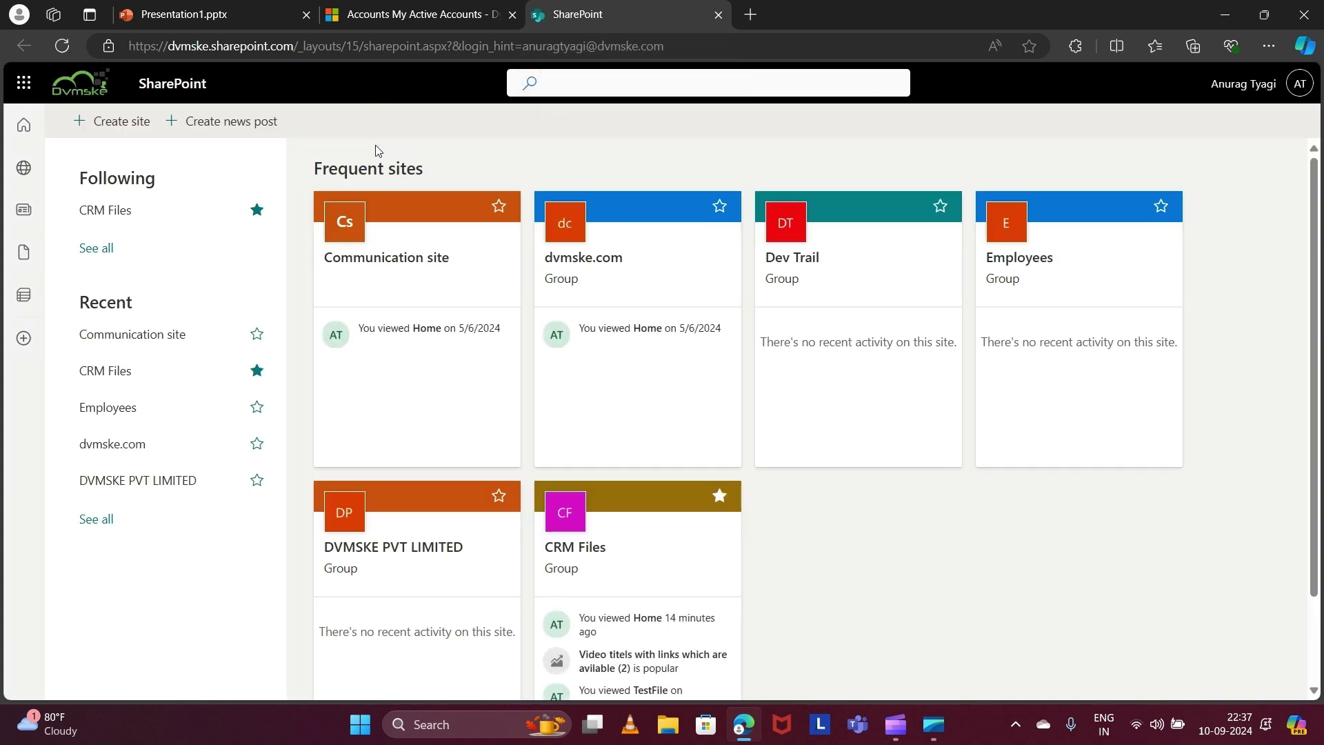
# - Start creating a SharePoint team site based on Microsoft's Standard team template
pyautogui.click(103, 124)
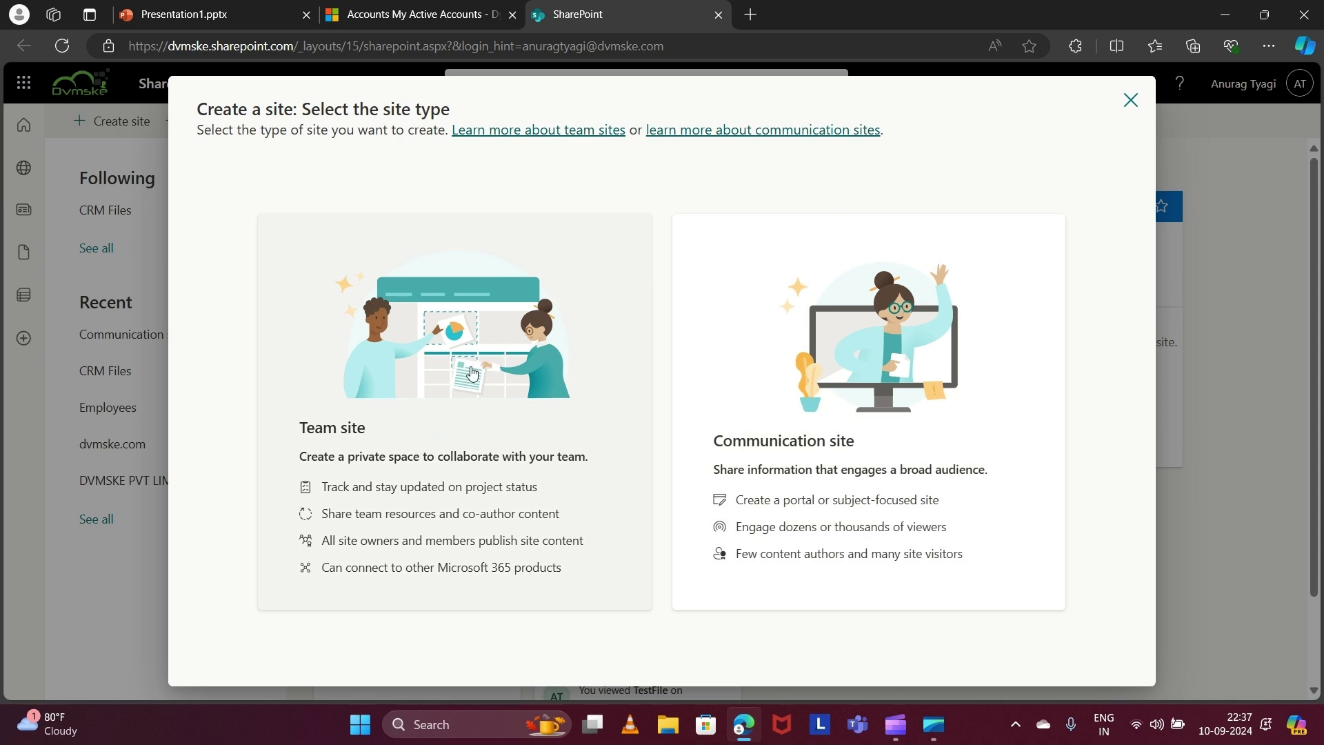
pyautogui.click(378, 447)
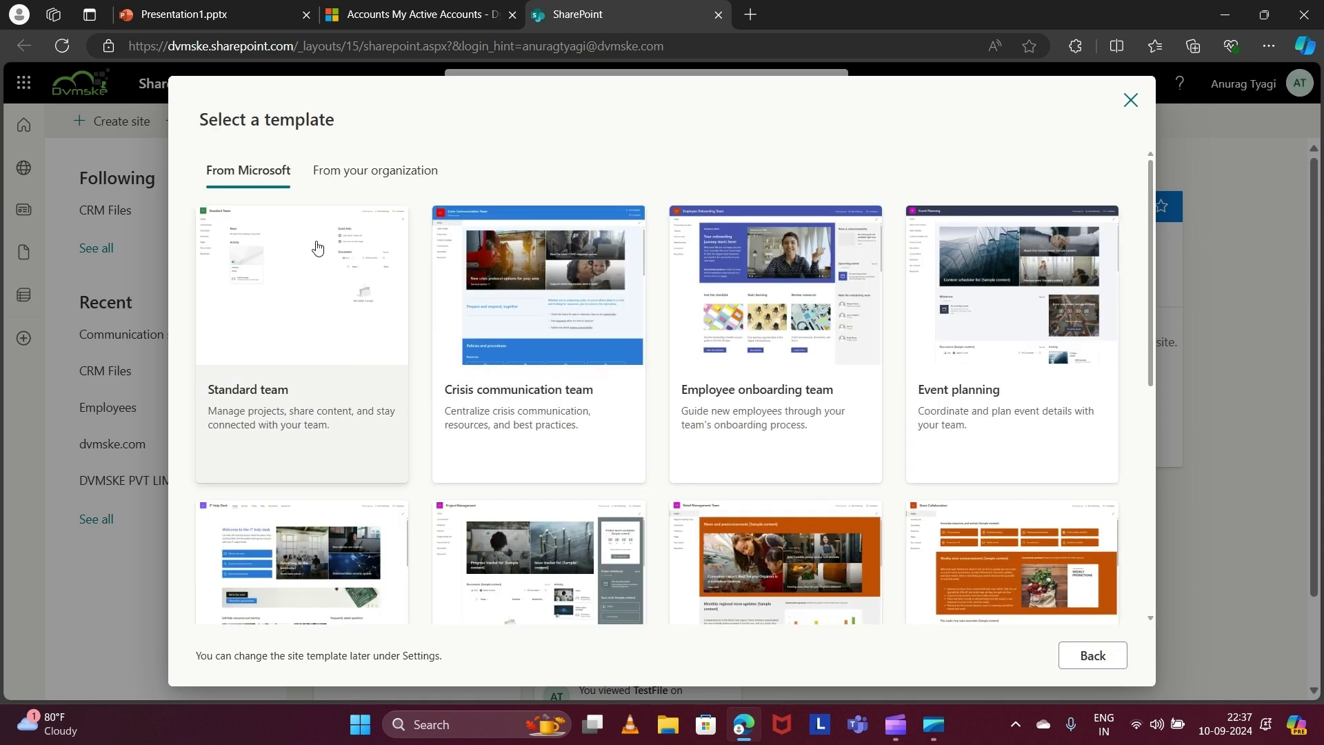
pyautogui.click(262, 329)
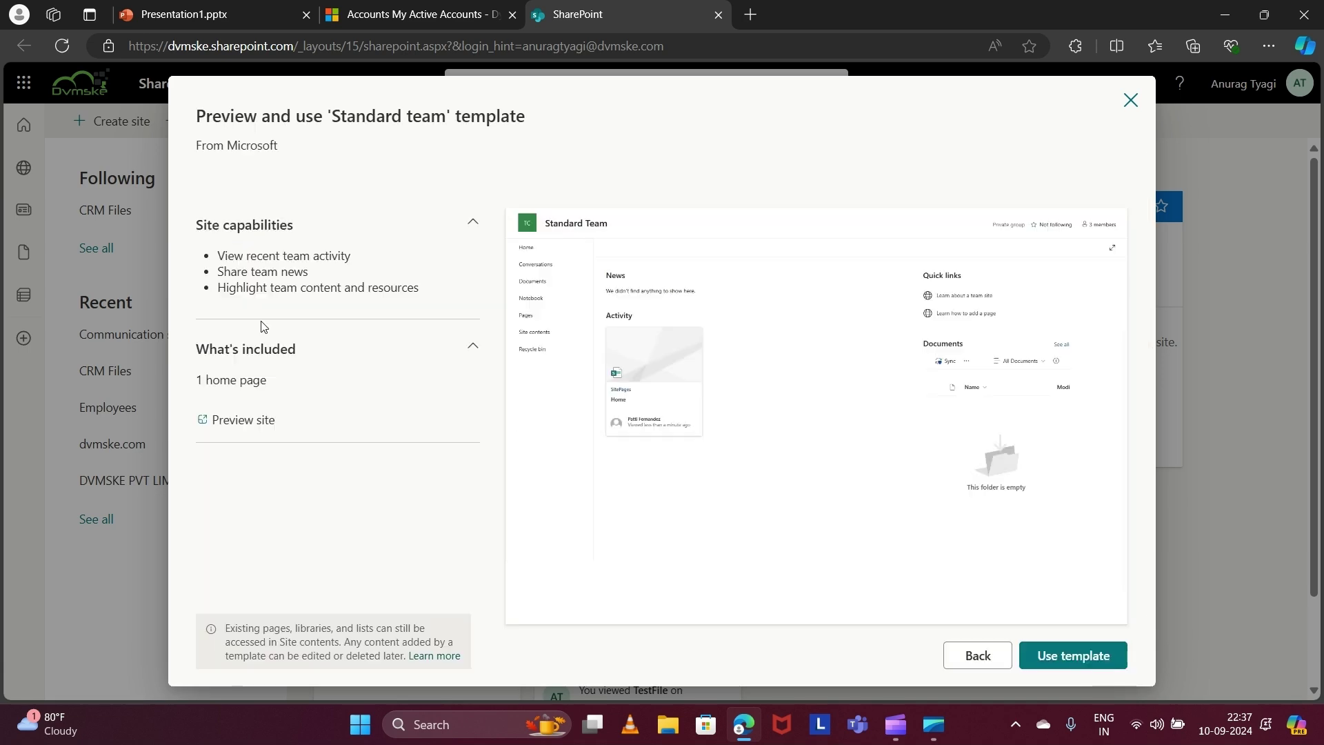
pyautogui.click(1097, 654)
# - Name the team site CrmDoc, with CrmDoc as its group alias and site address, and continue to the site options
pyautogui.click(781, 409)
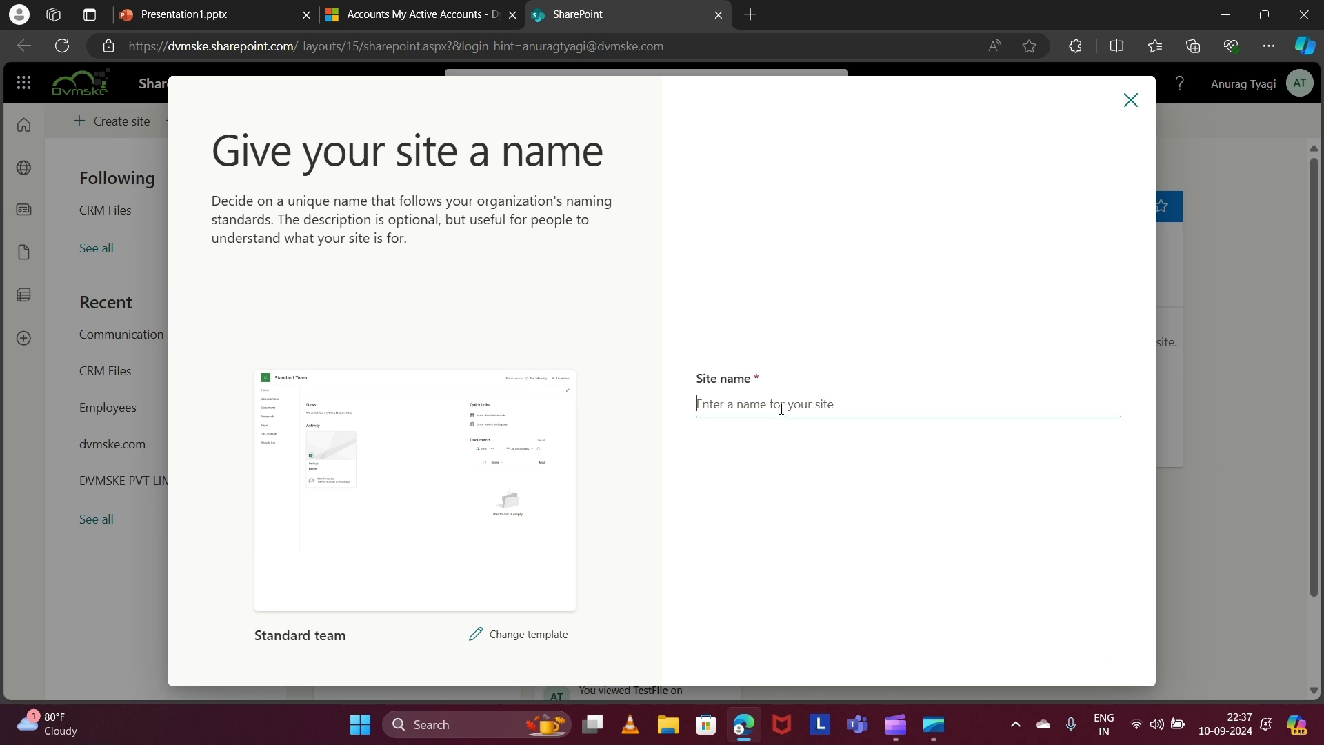
pyautogui.write('Cr')
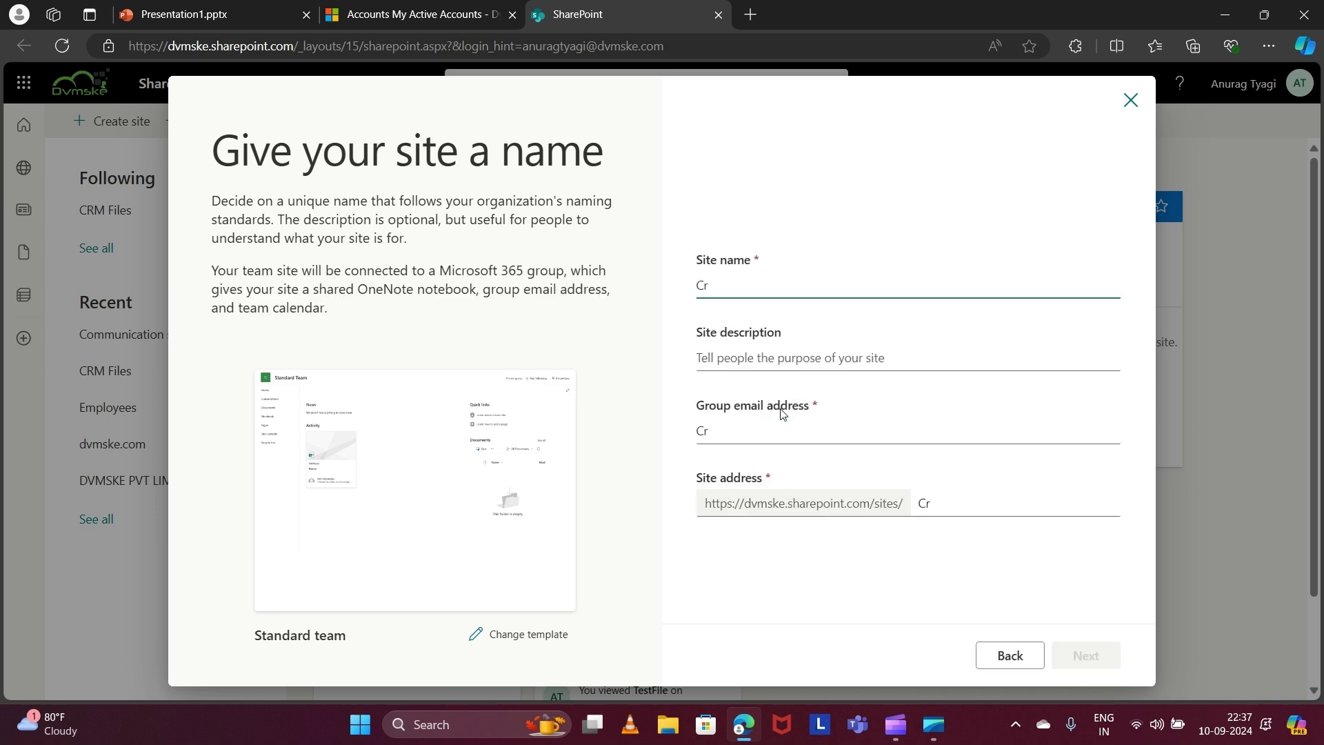
pyautogui.write('mDoc')
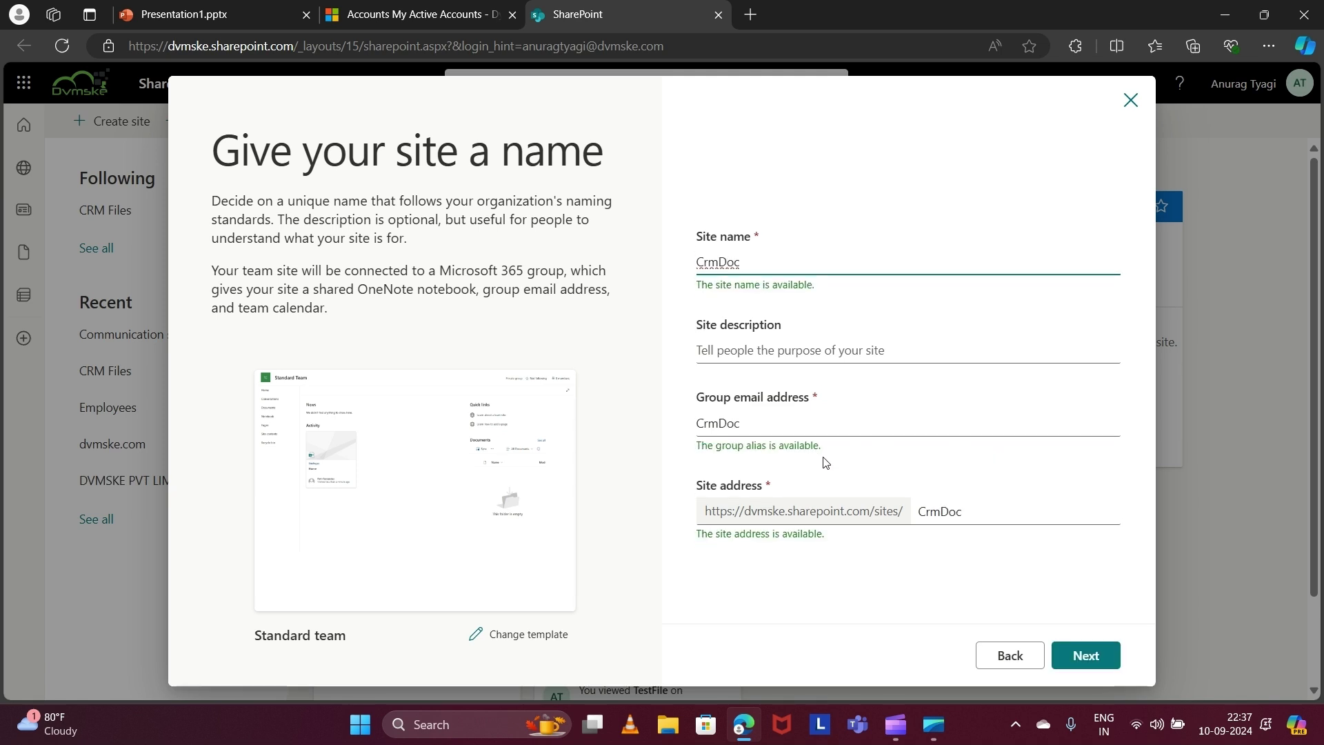
pyautogui.moveTo(969, 510); pyautogui.dragTo(774, 507)
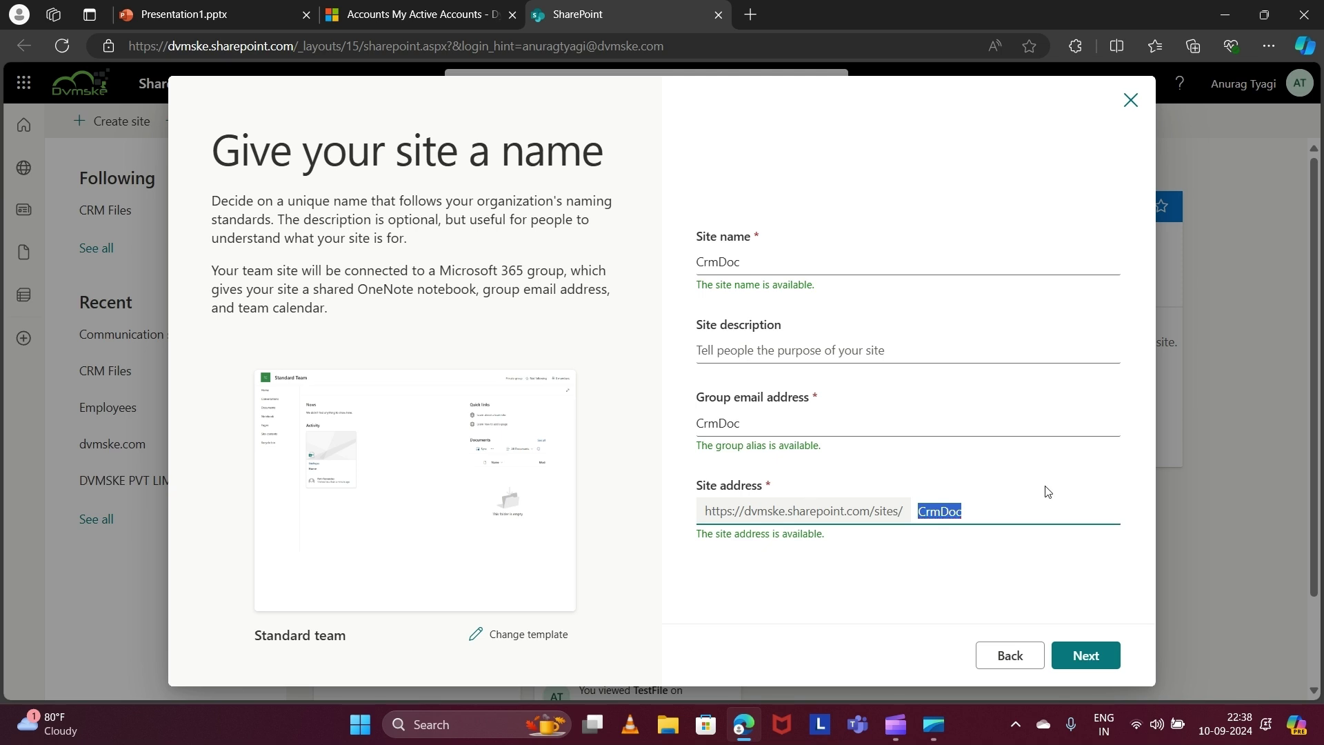
pyautogui.click(1086, 656)
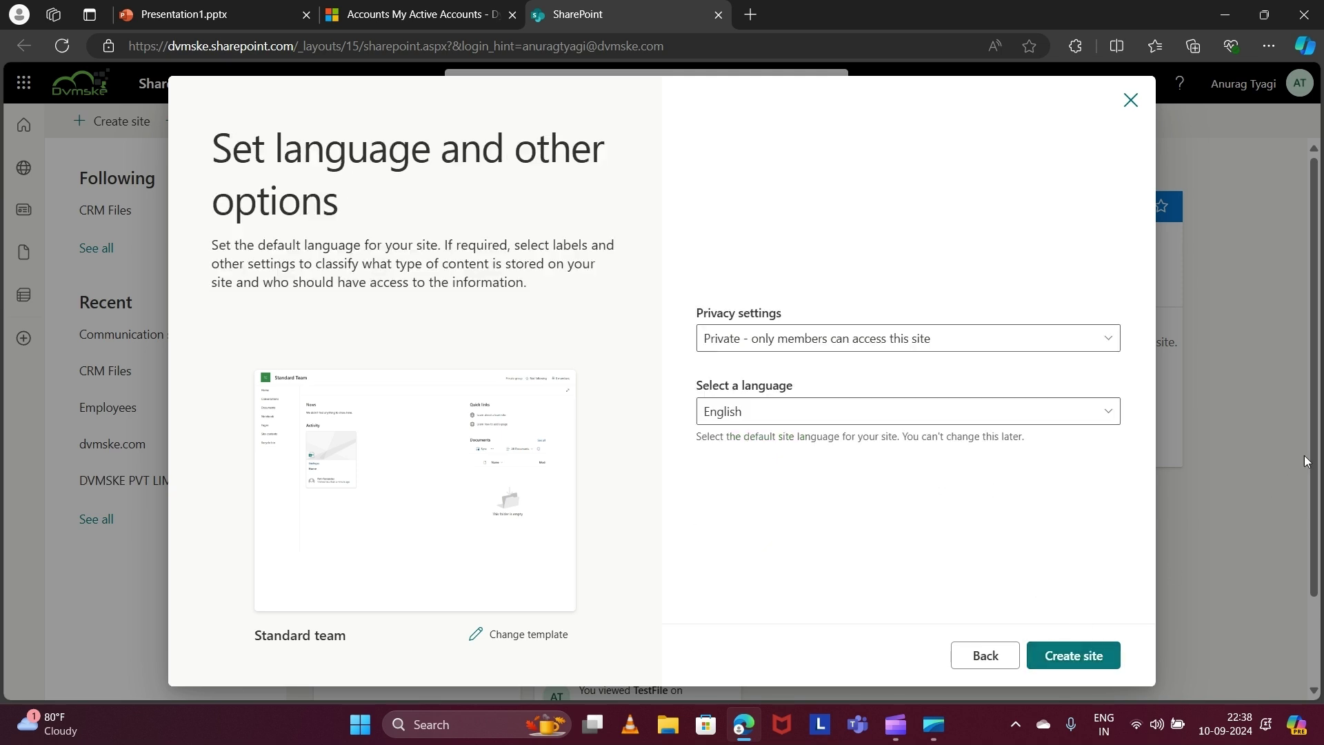
# - Review the privacy choices, keep Private - only members can access this site with English as the language, and create the site
pyautogui.click(786, 343)
pyautogui.click(725, 262)
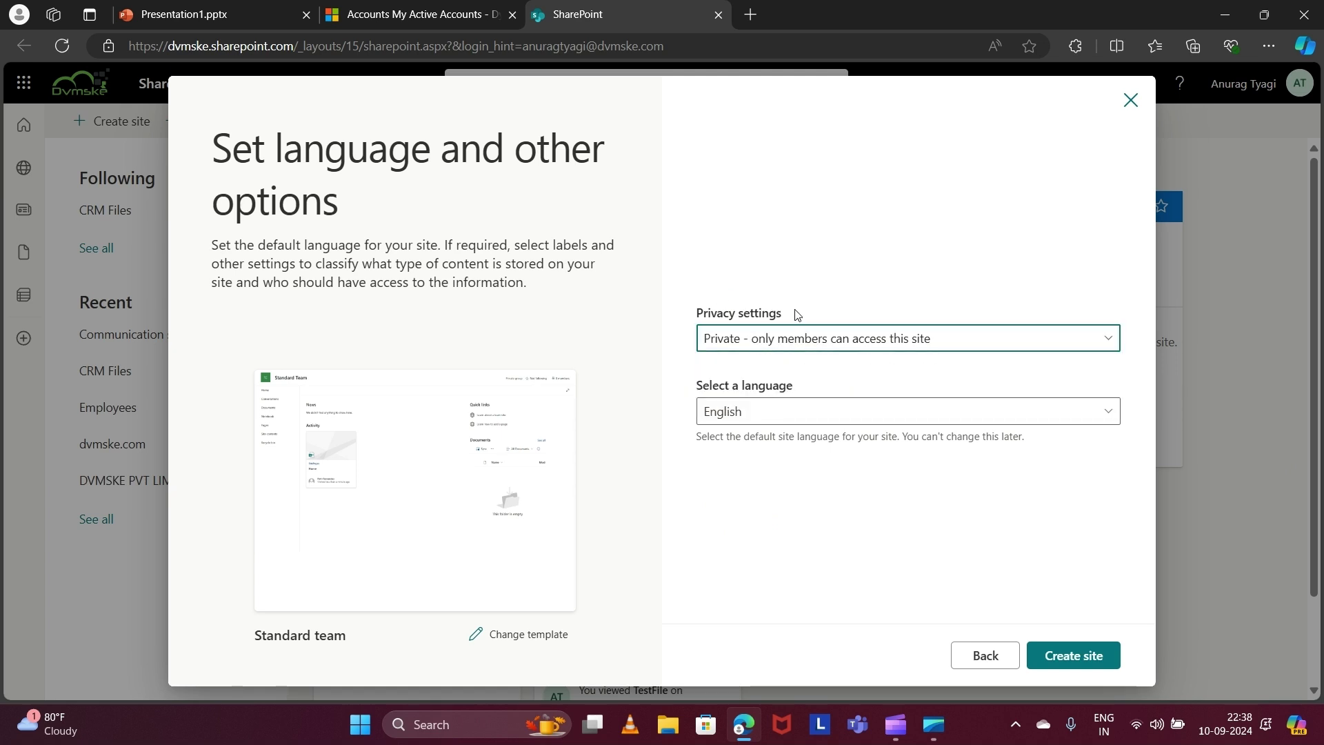
pyautogui.click(769, 345)
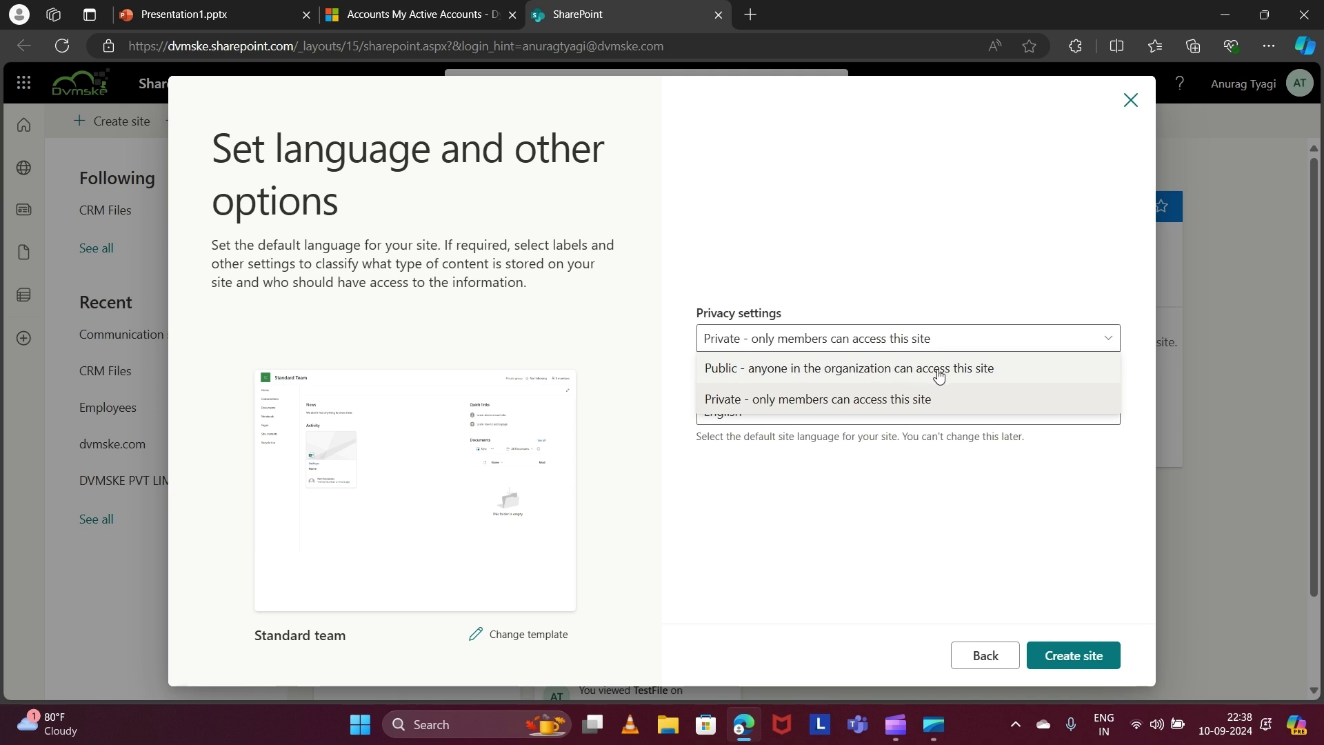
pyautogui.click(944, 274)
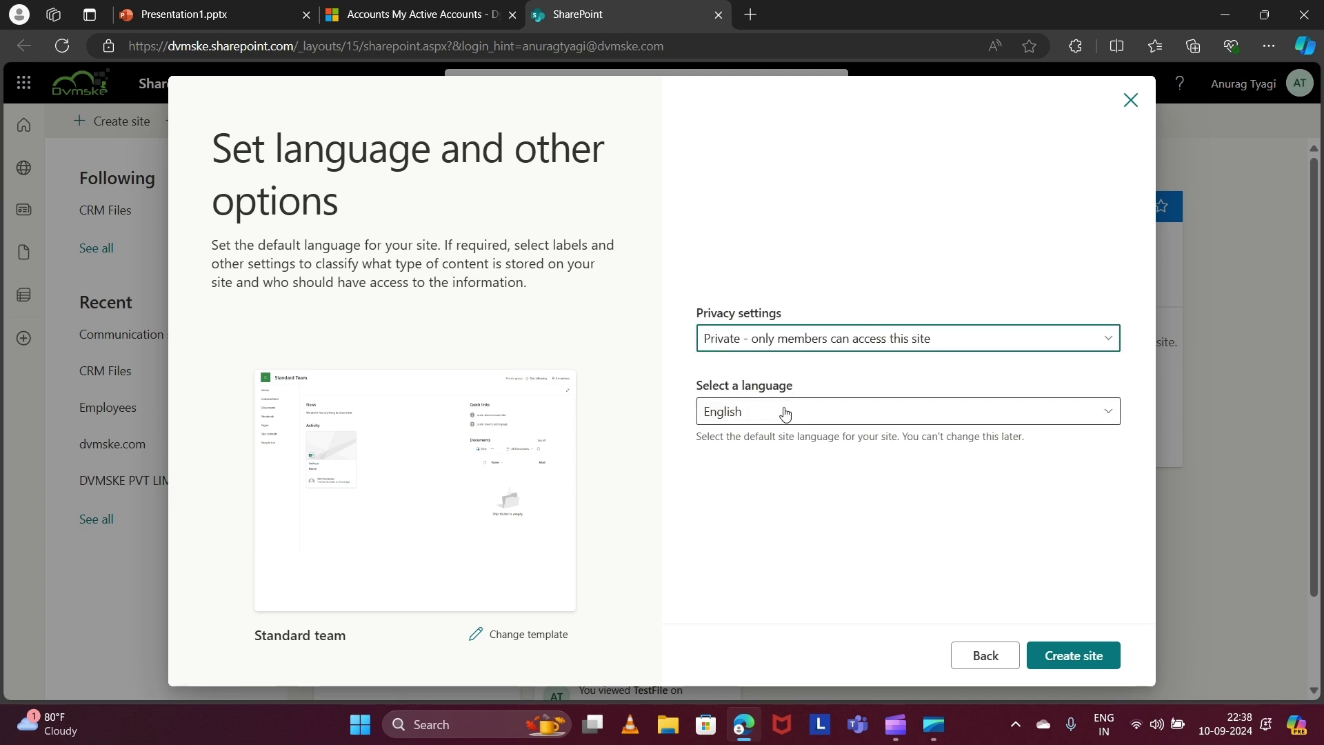
pyautogui.click(820, 345)
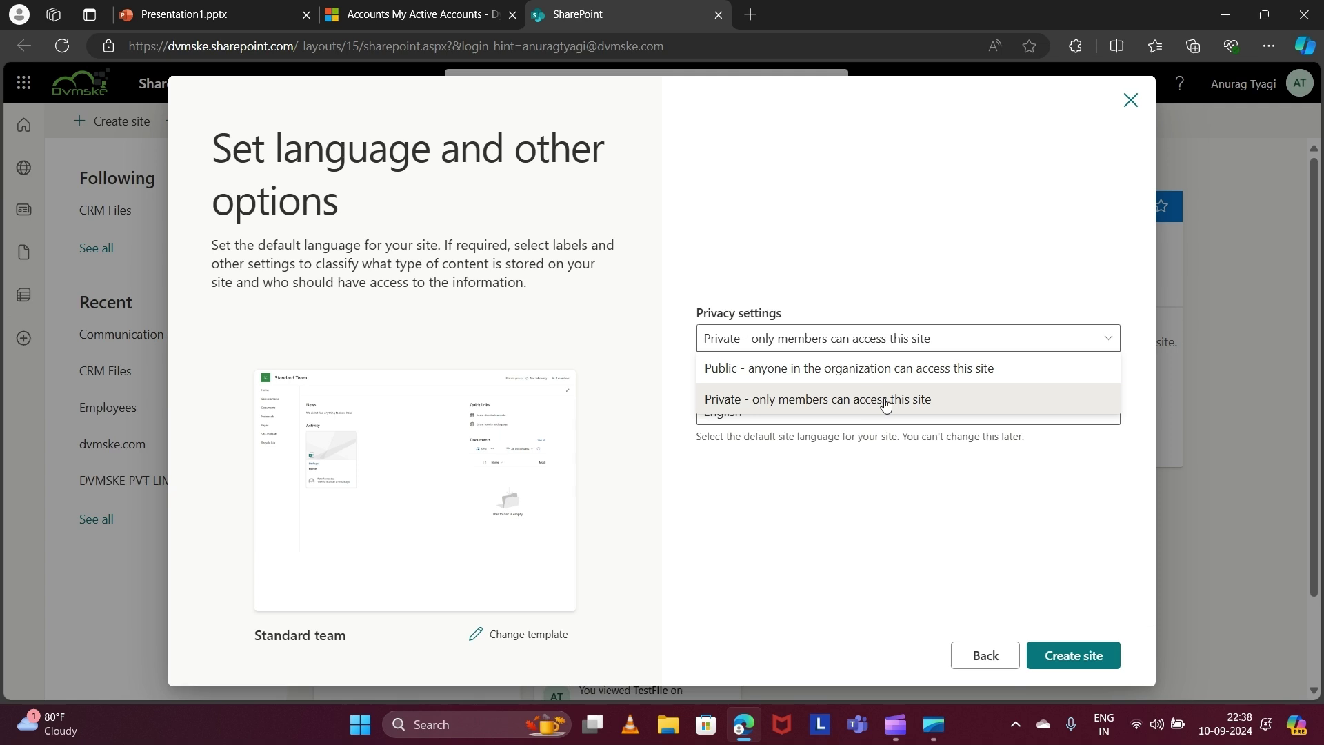
pyautogui.click(878, 259)
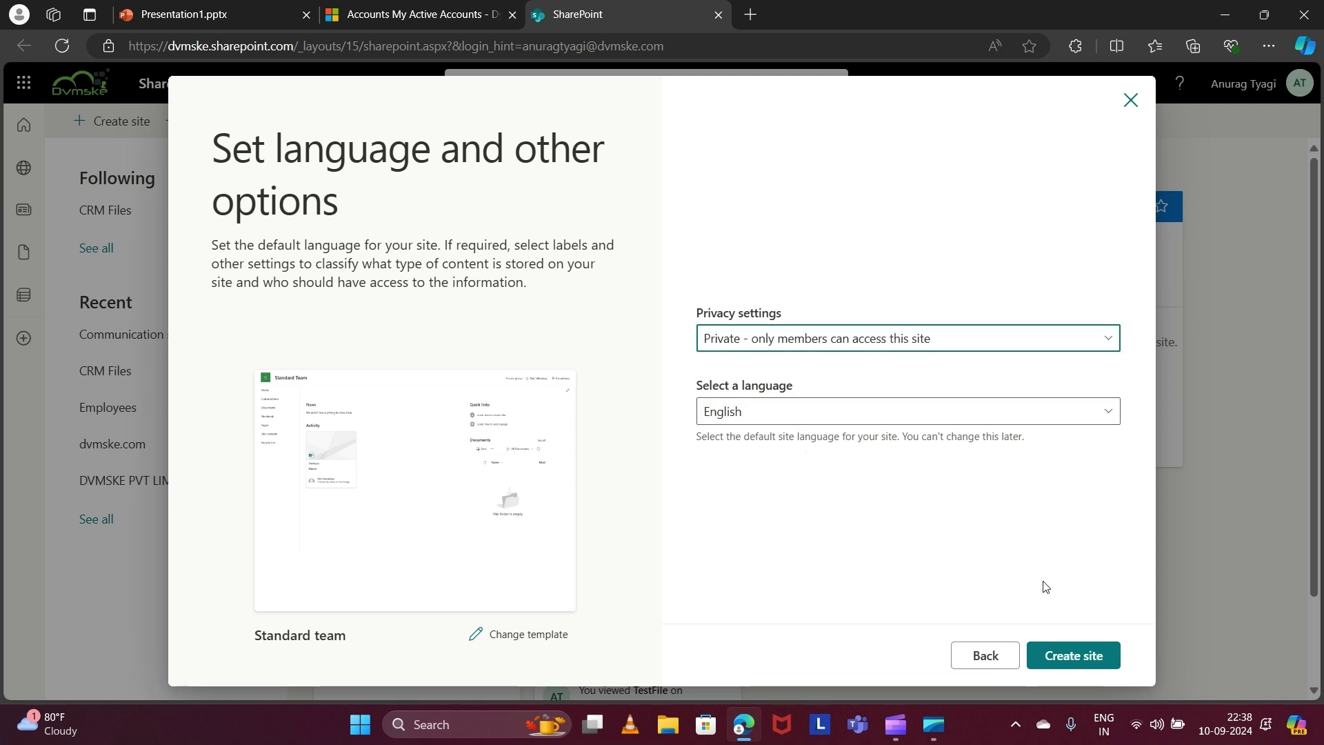
pyautogui.click(1076, 656)
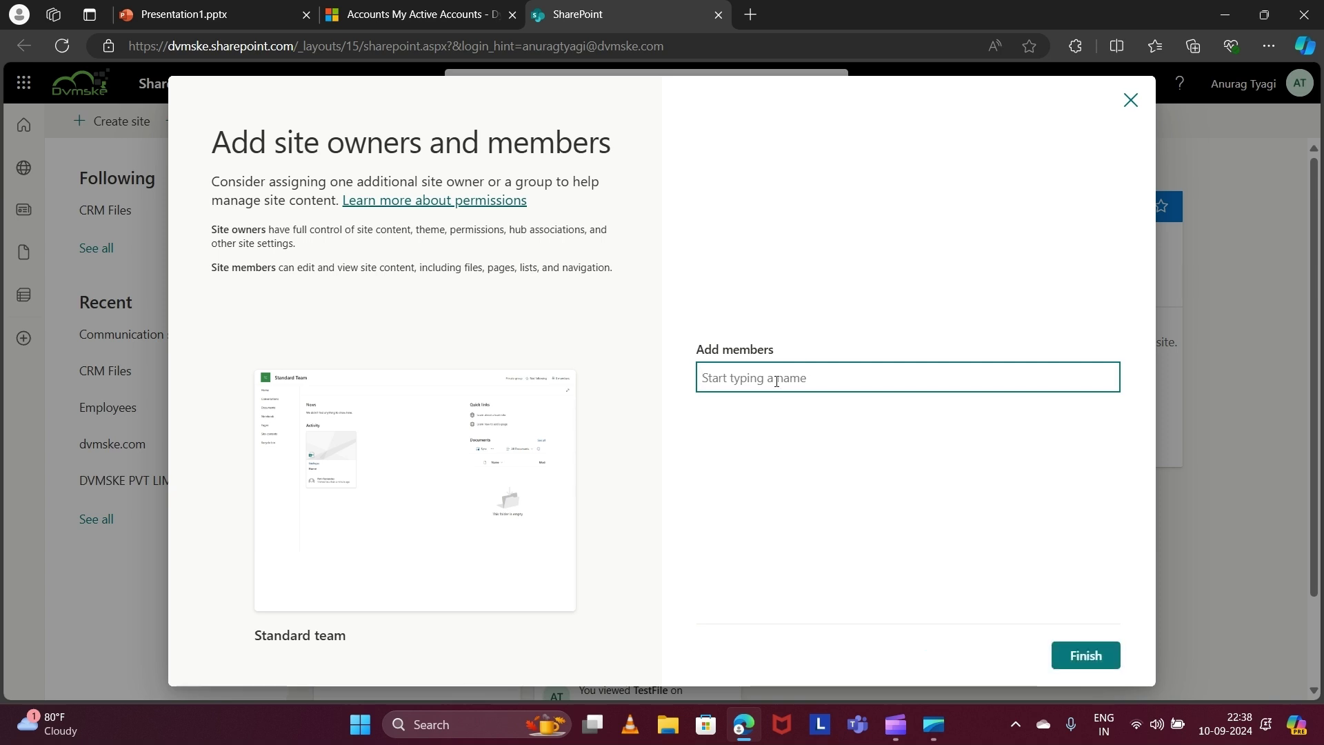
# - Add a colleague from the directory as a site member, then finish the site setup and dismiss the suggested next steps
pyautogui.write('v')
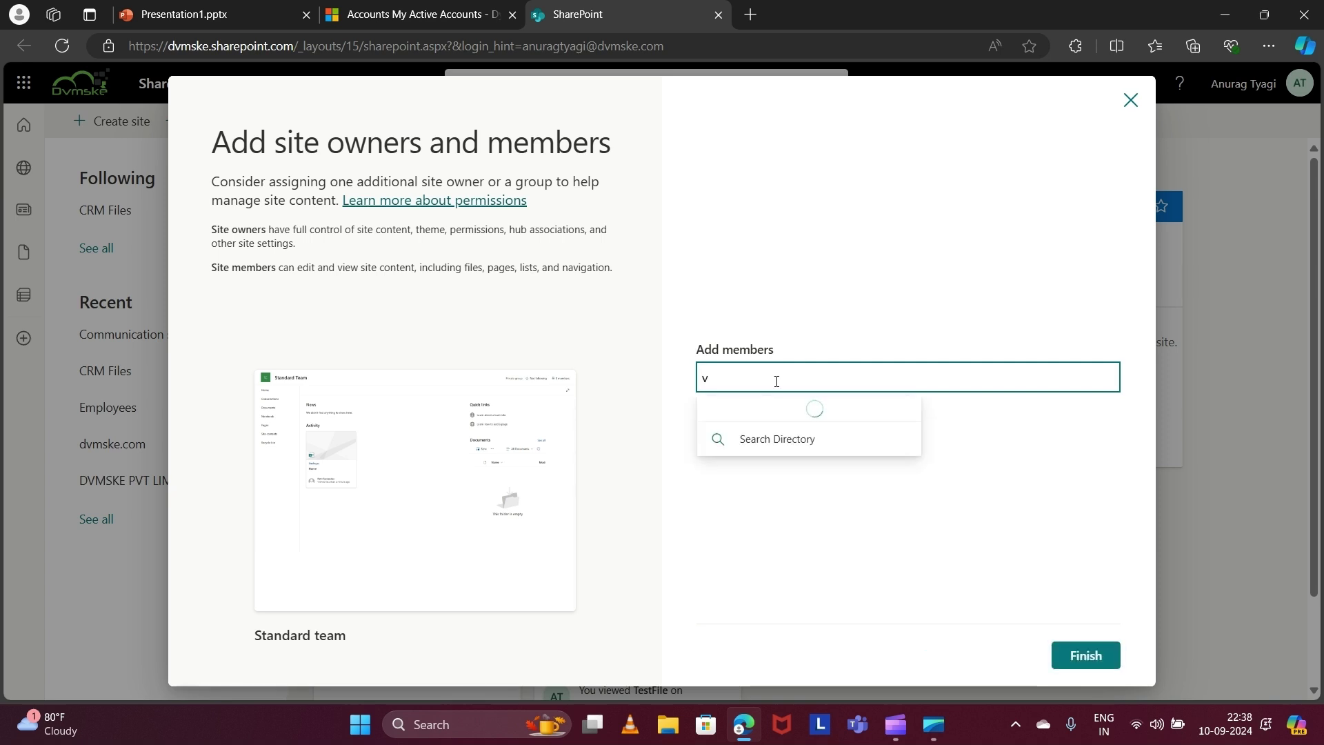
pyautogui.write('ish')
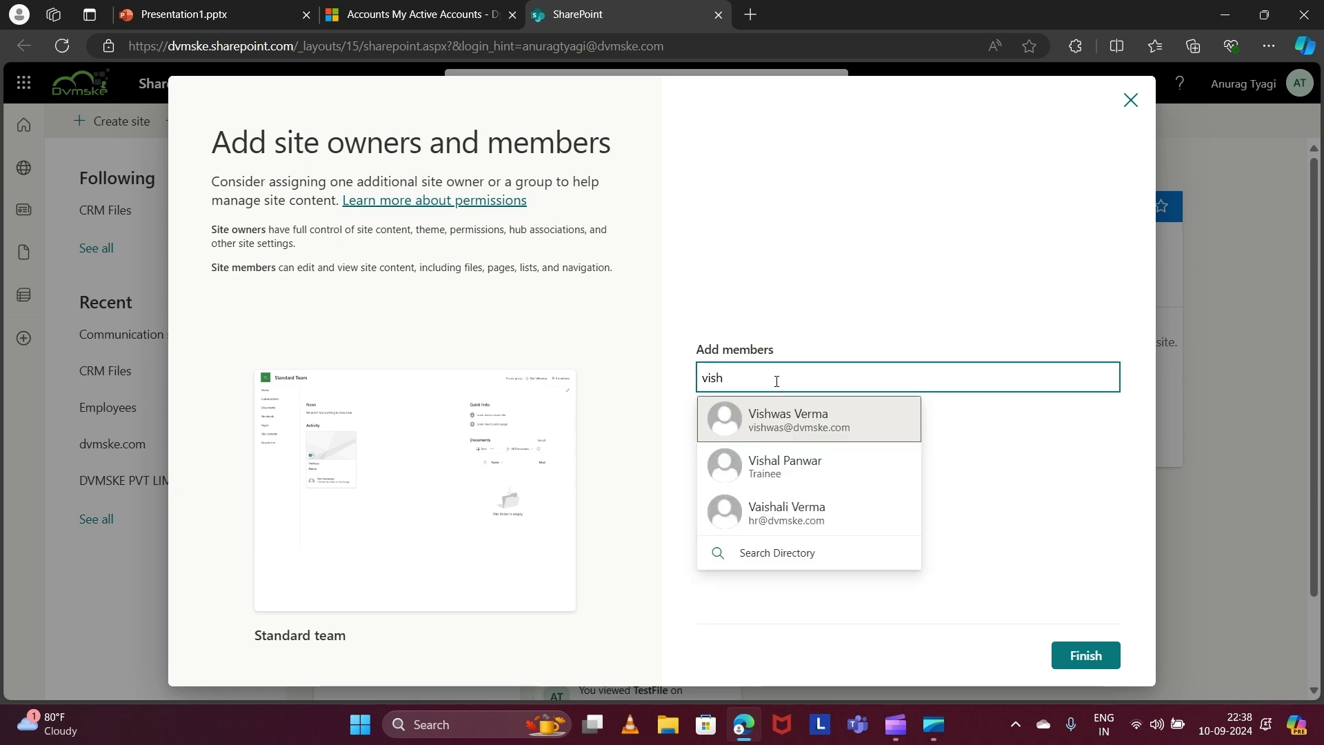
pyautogui.click(797, 413)
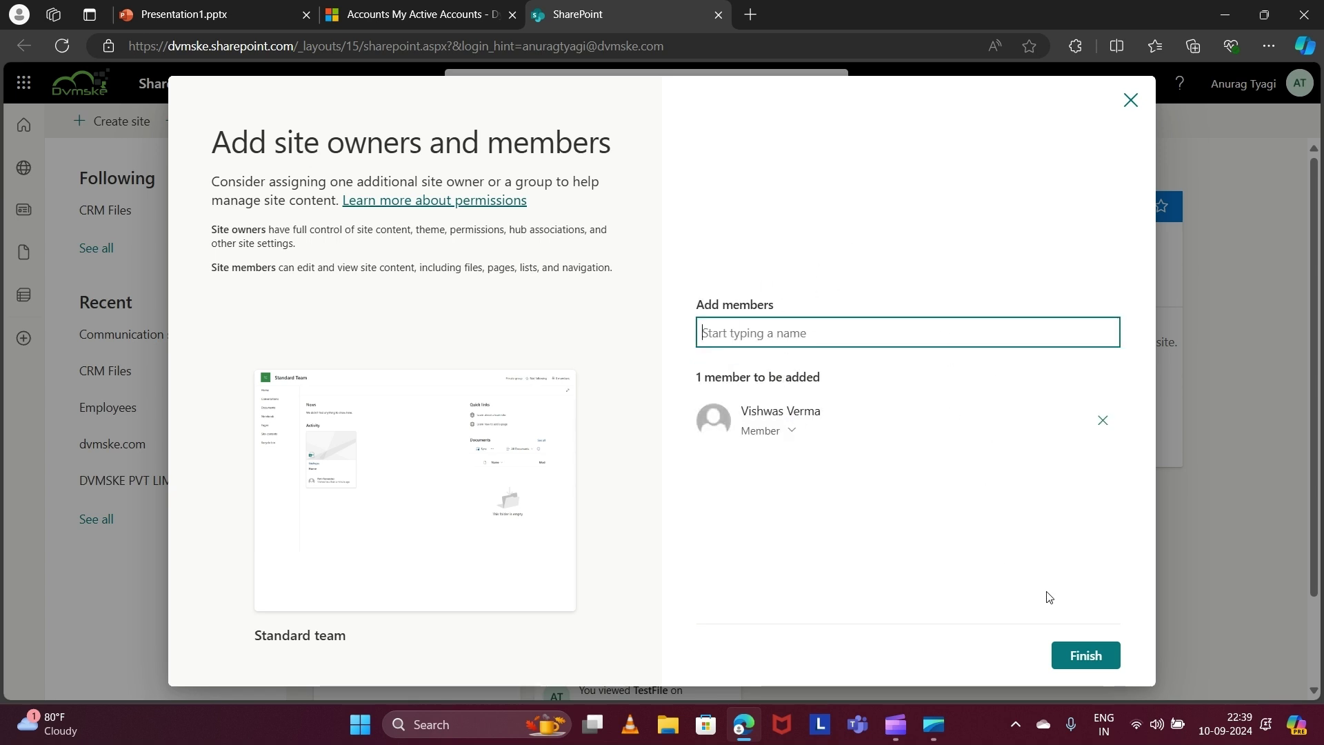
pyautogui.click(1093, 657)
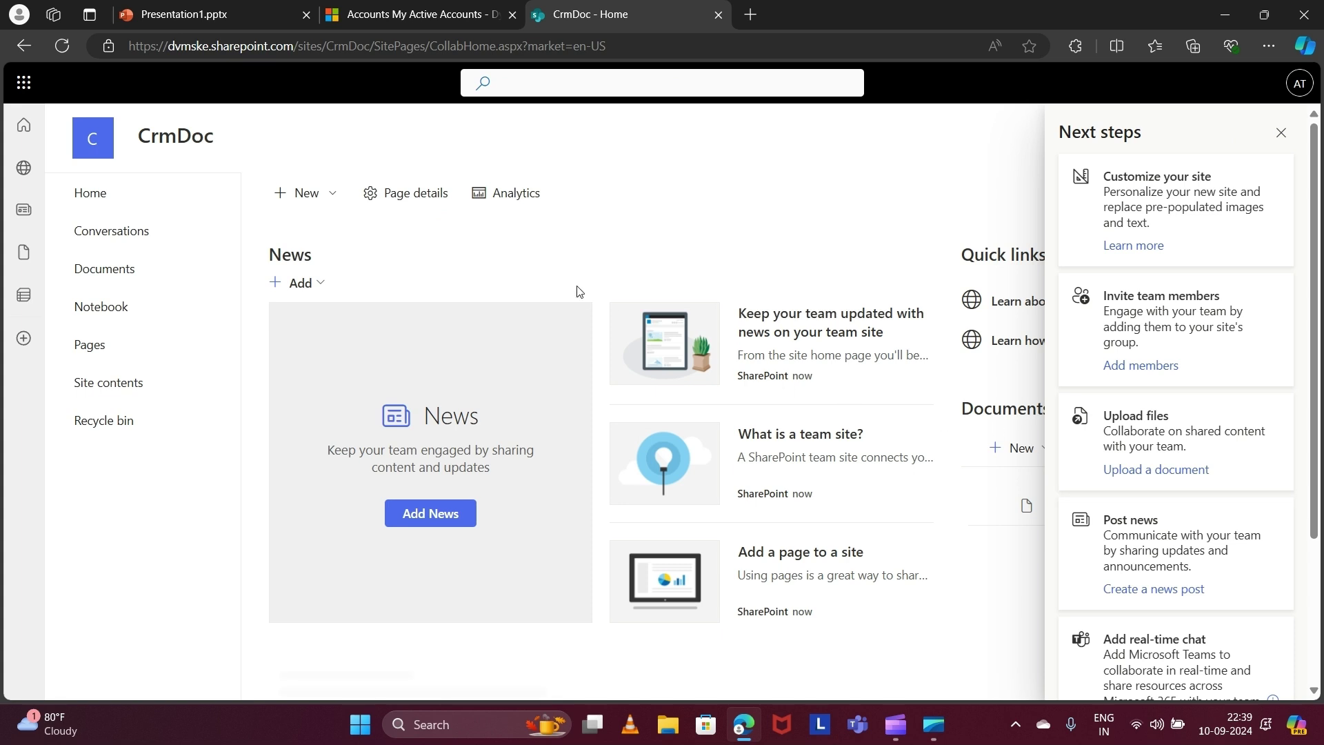
pyautogui.click(1276, 138)
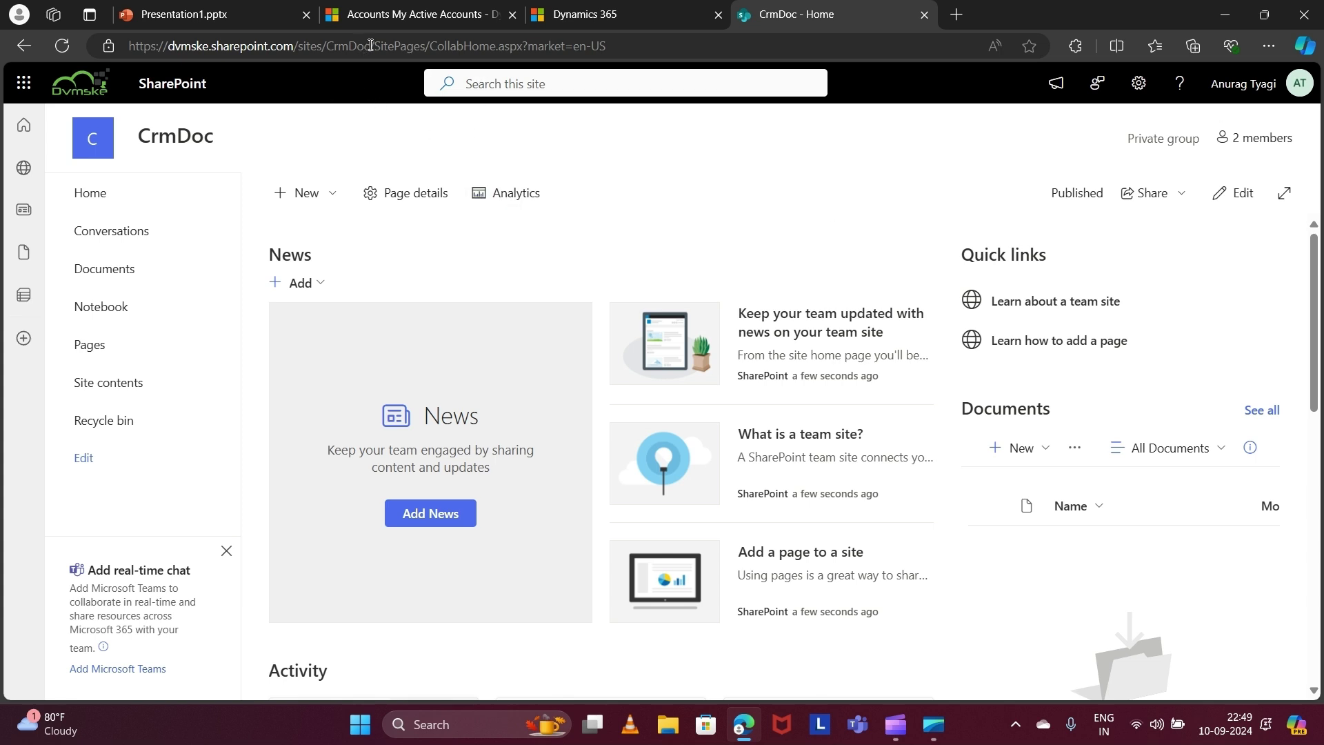
pyautogui.moveTo(370, 46); pyautogui.dragTo(133, 53)
pyautogui.hotkey('ctrl', 'c')
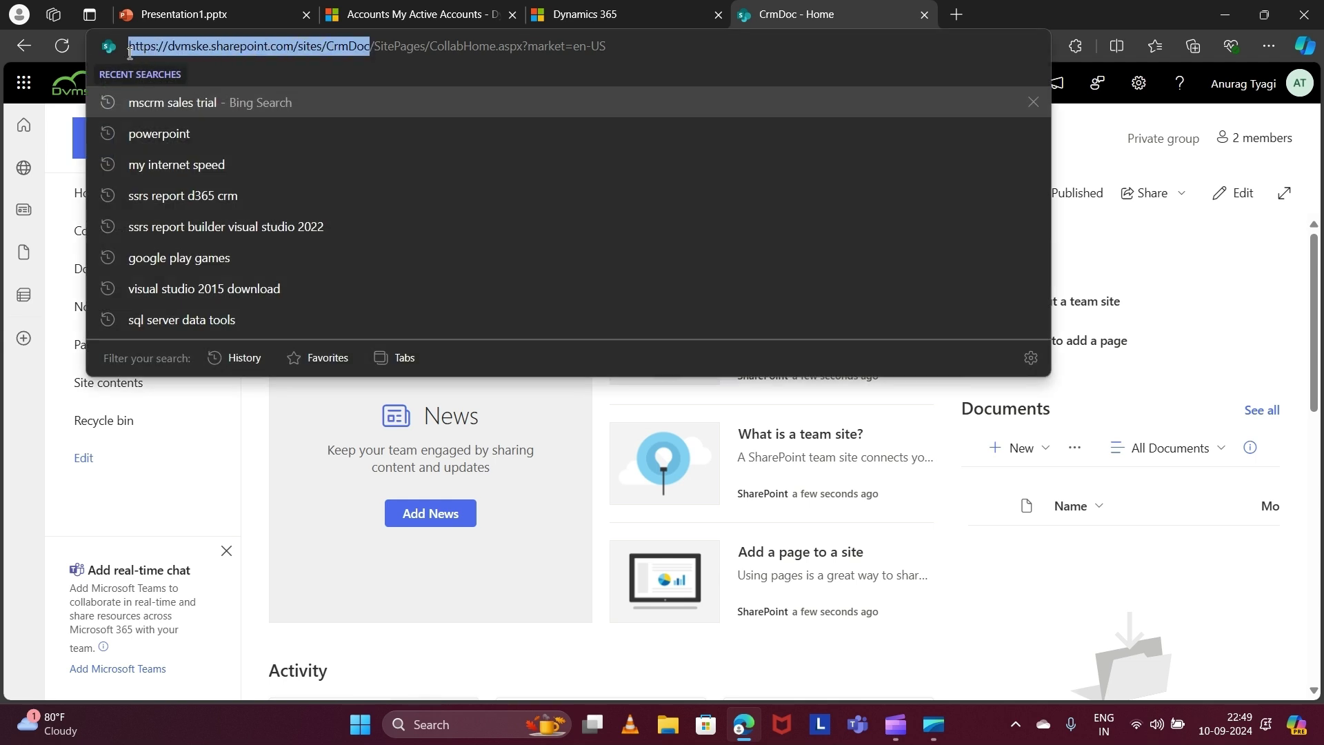
pyautogui.click(1105, 171)
# - Switch to Dynamics 365 and open the Document Management area of the environment's advanced settings, closing the surplus Dynamics 365 tab
pyautogui.click(412, 16)
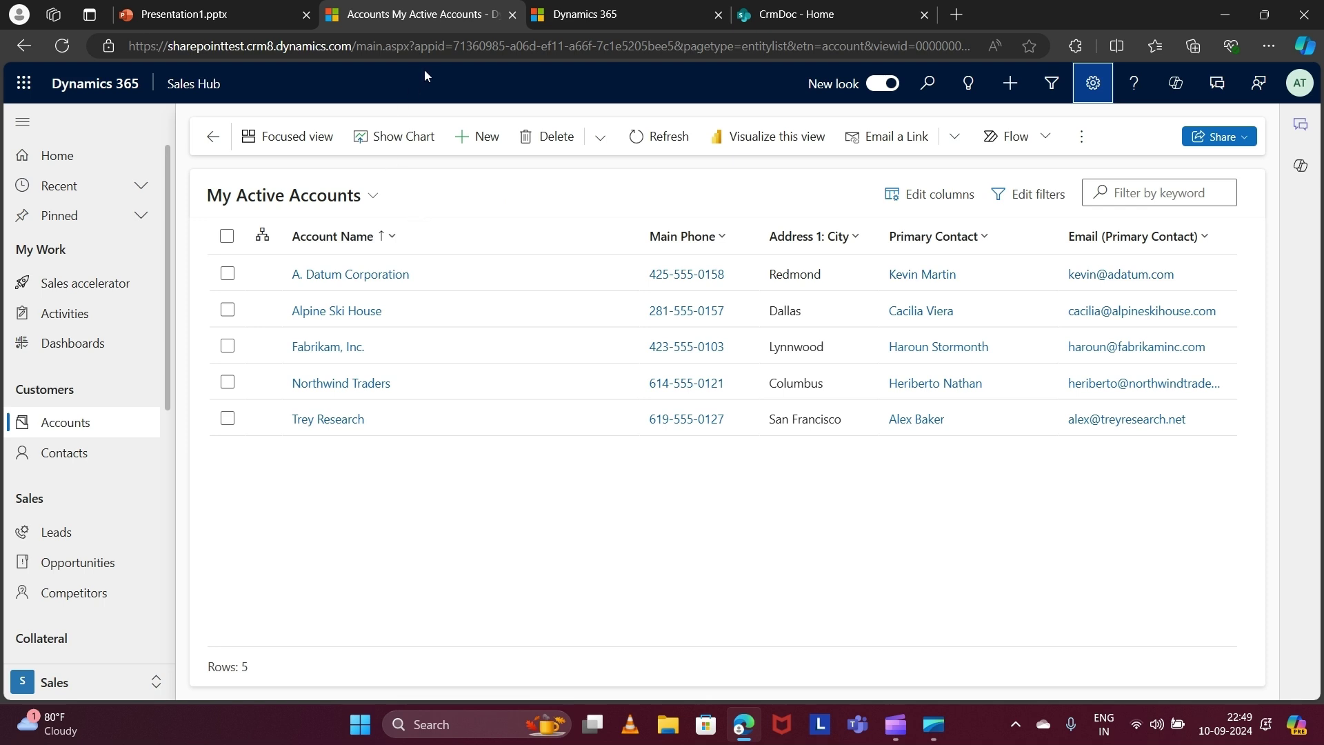
pyautogui.click(1092, 85)
pyautogui.click(1106, 364)
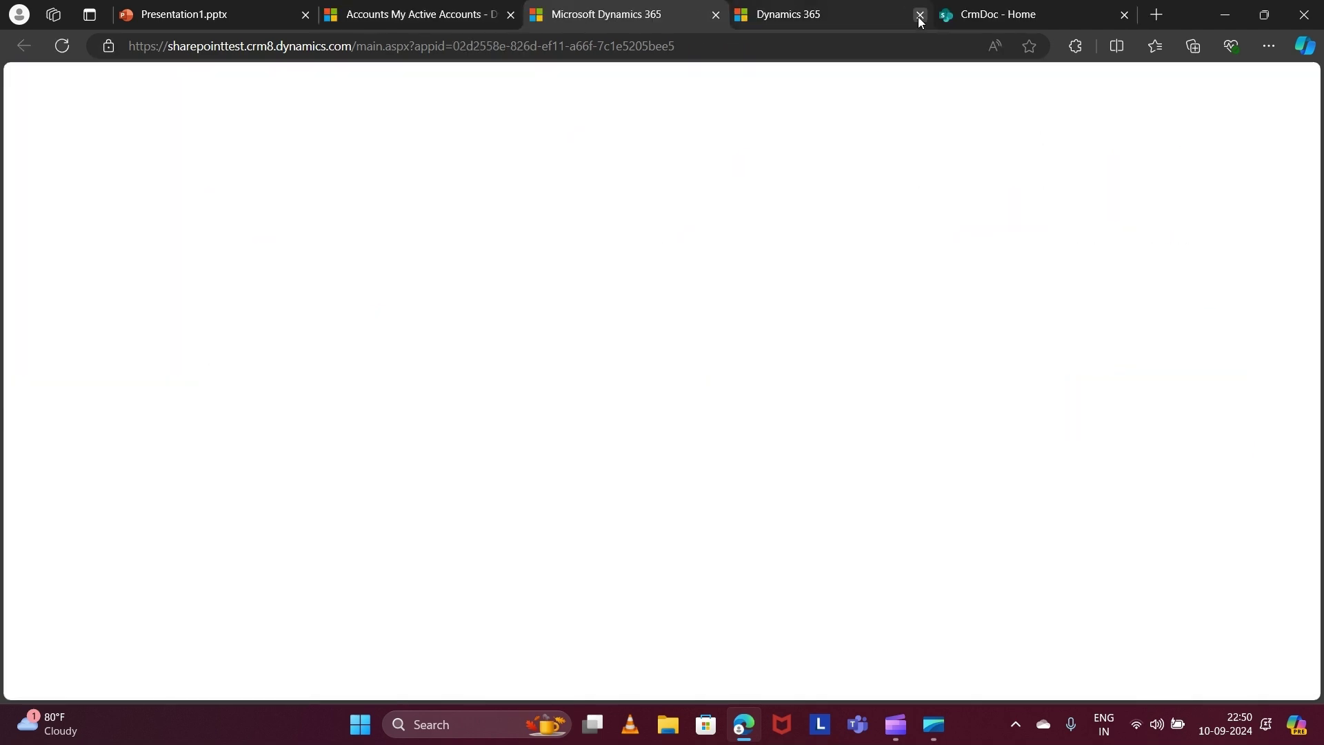
pyautogui.click(918, 15)
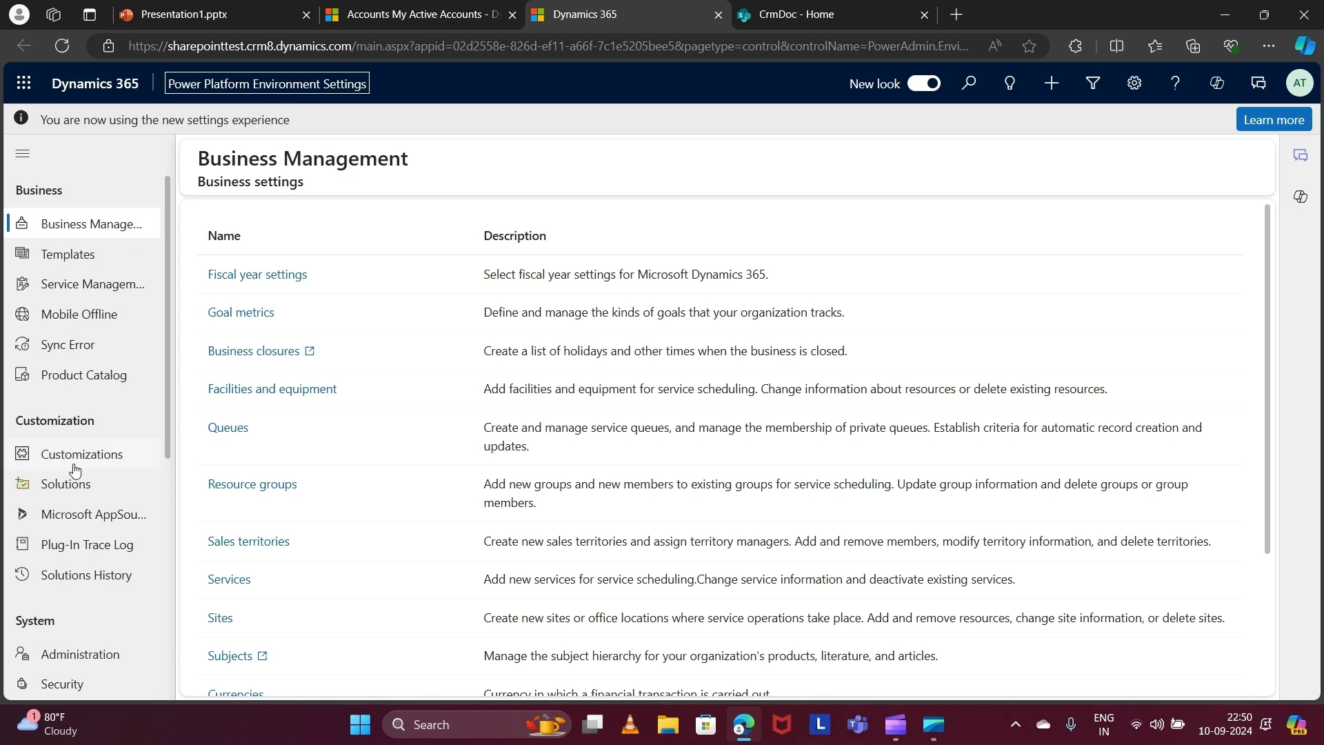
pyautogui.scroll(-4, 74, 465)
pyautogui.scroll(-1, 78, 472)
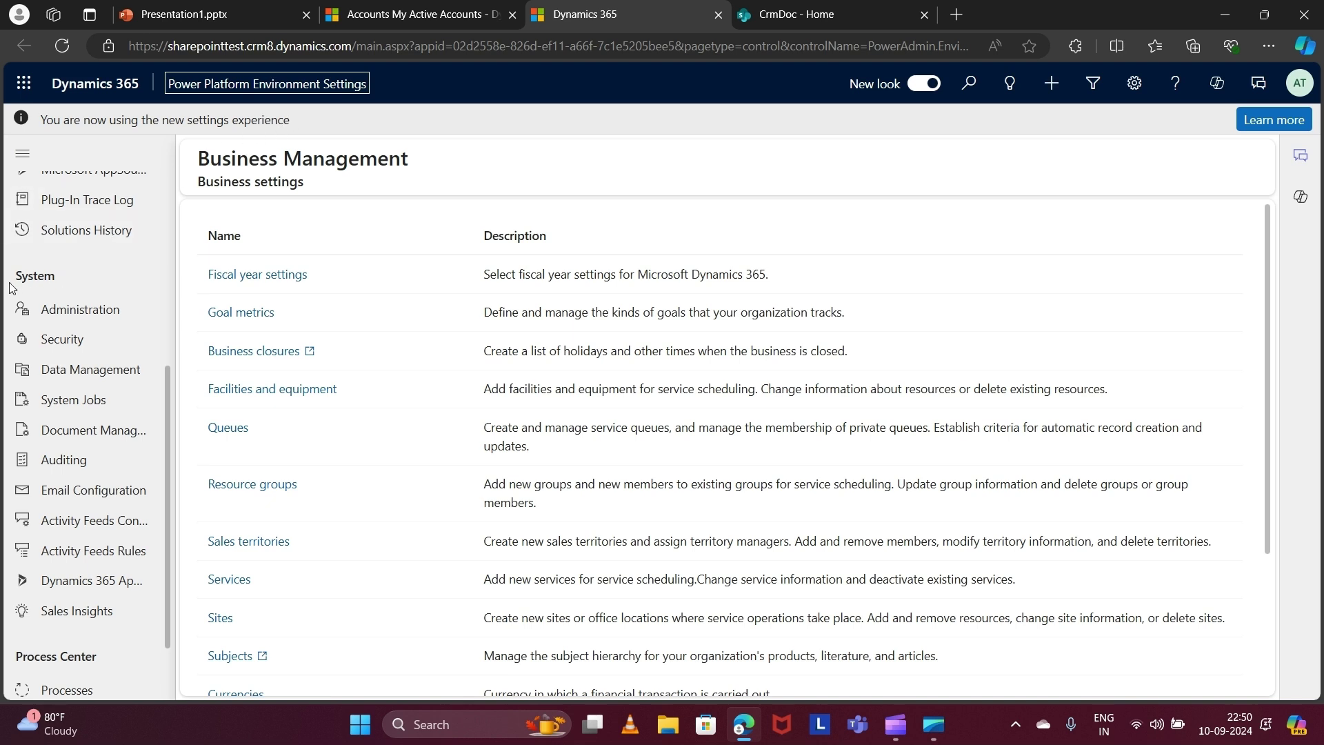
pyautogui.click(57, 440)
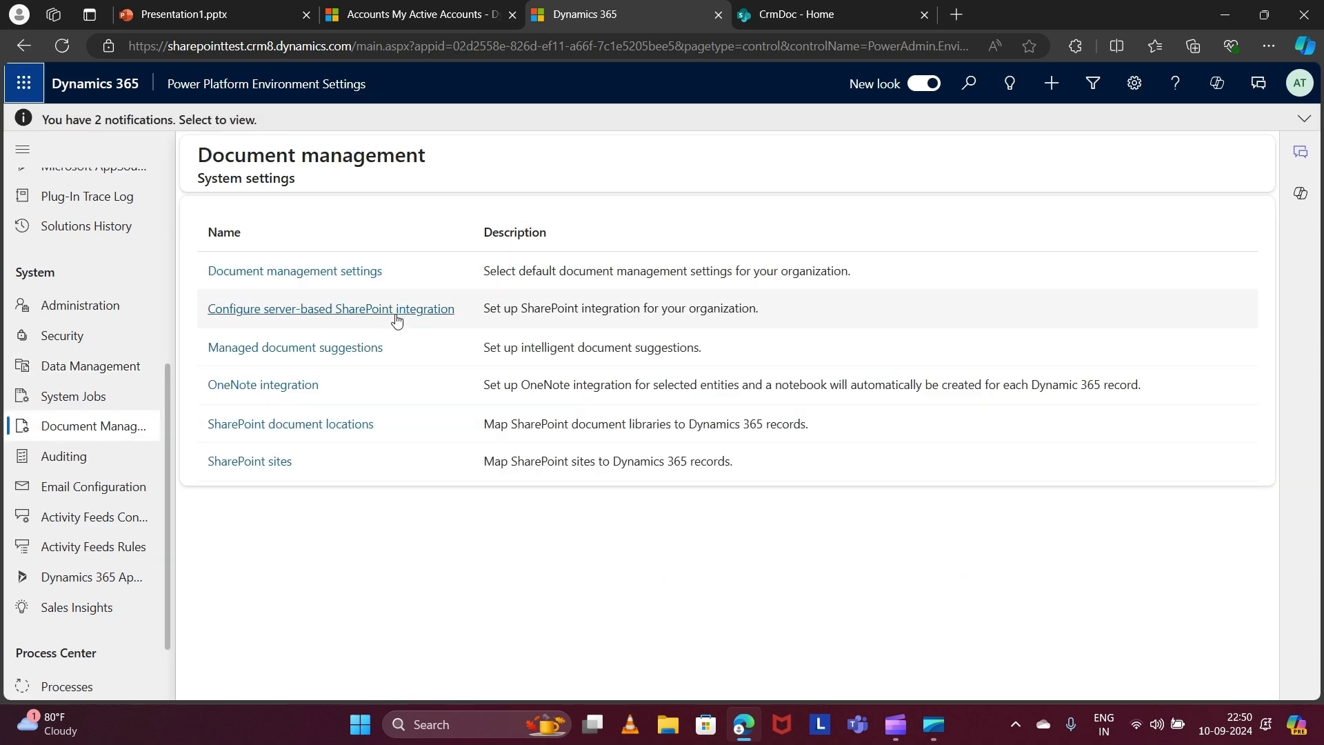
pyautogui.click(292, 310)
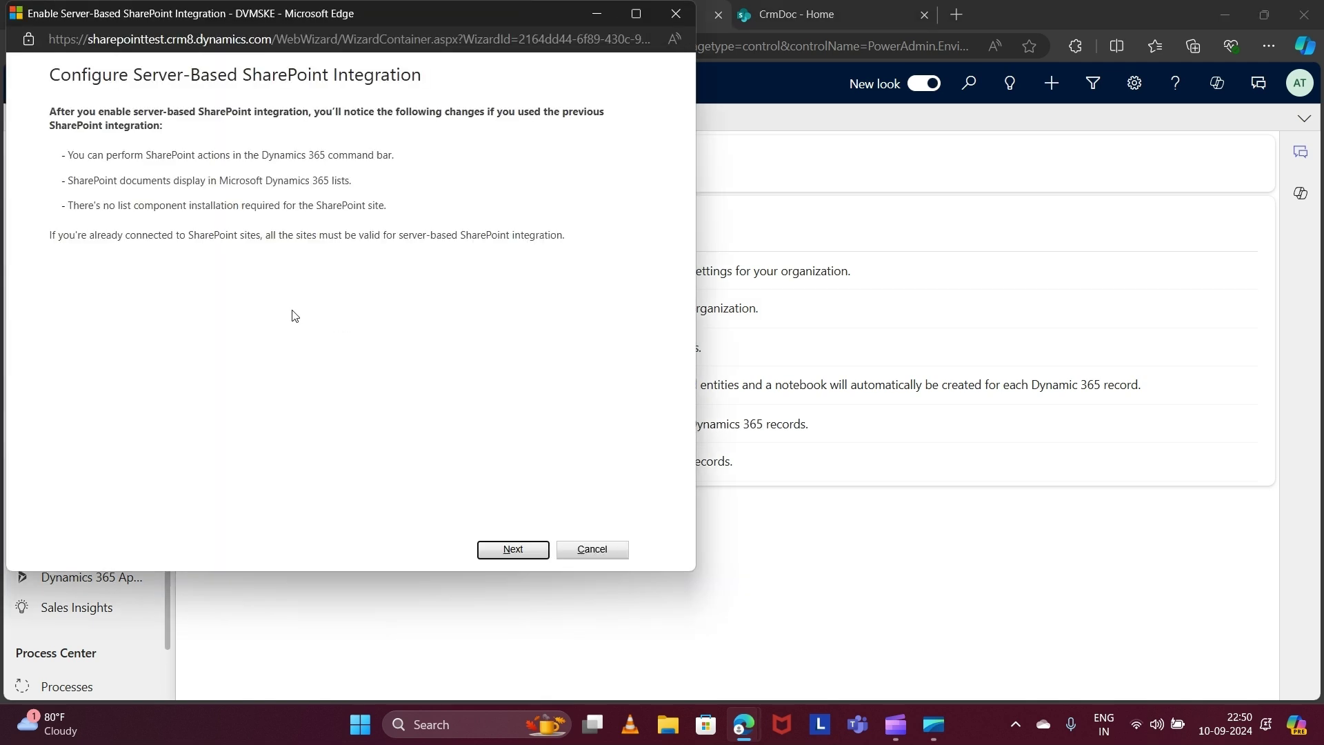
pyautogui.click(522, 545)
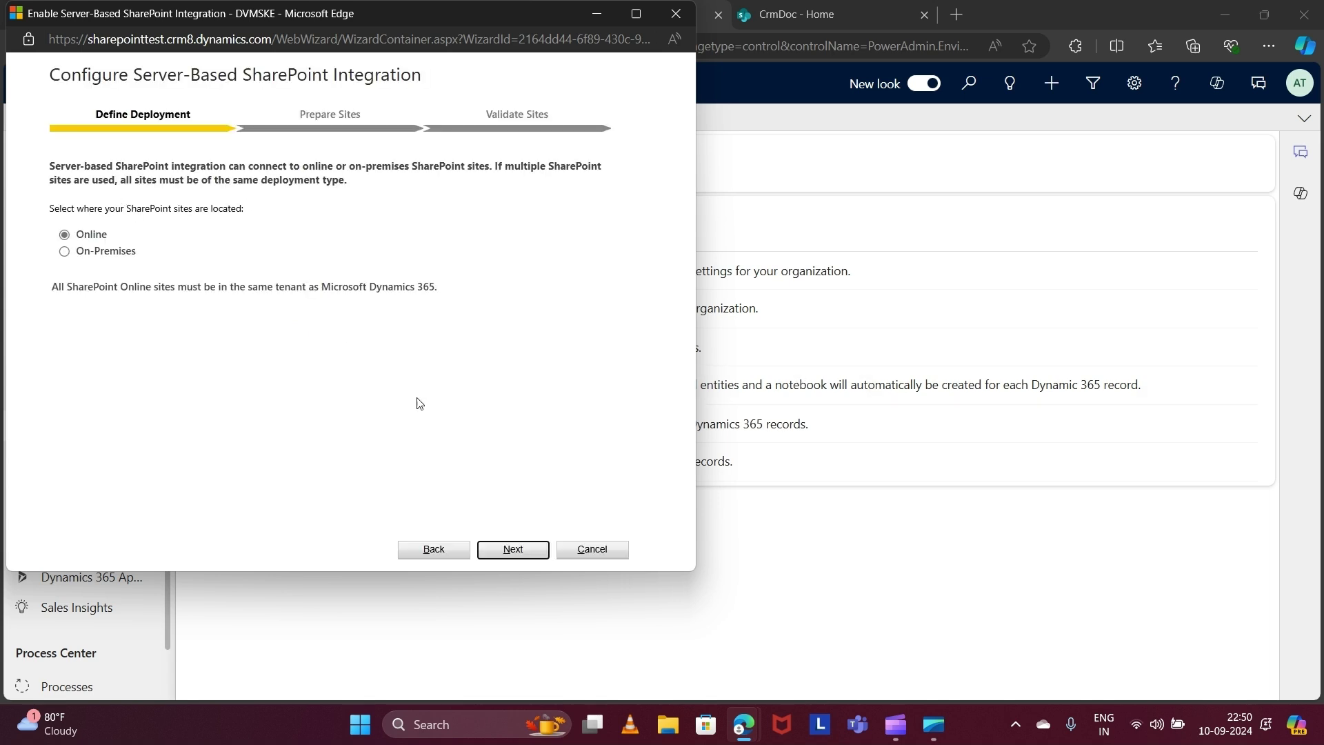
pyautogui.click(527, 550)
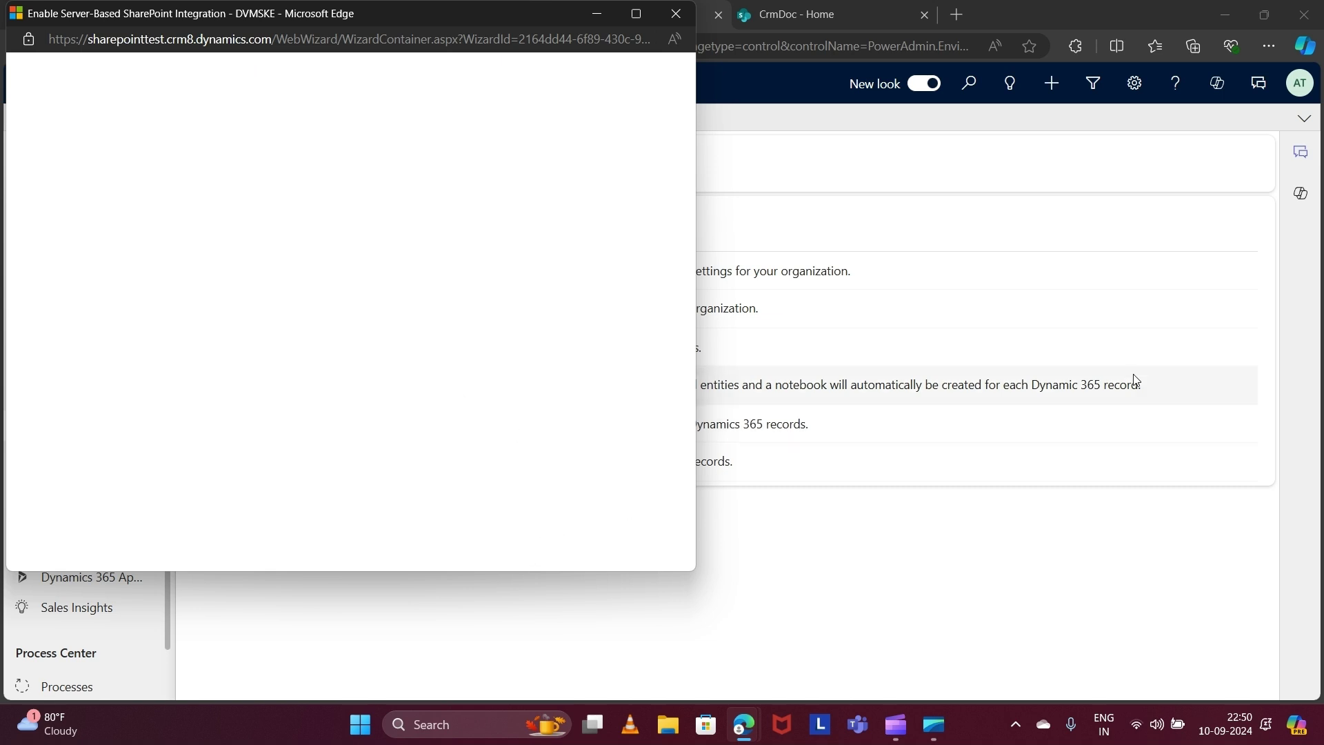
pyautogui.click(227, 219)
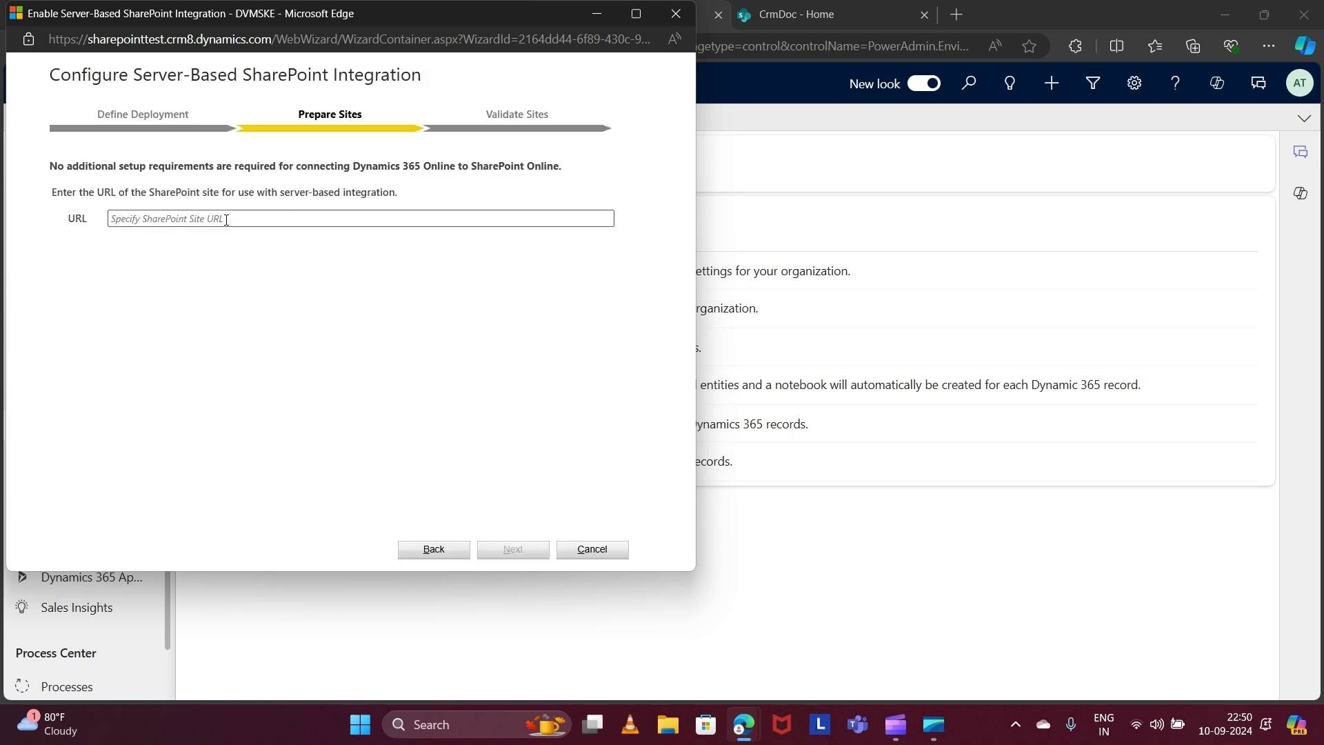
pyautogui.click(226, 219)
pyautogui.hotkey('ctrl', 'v')
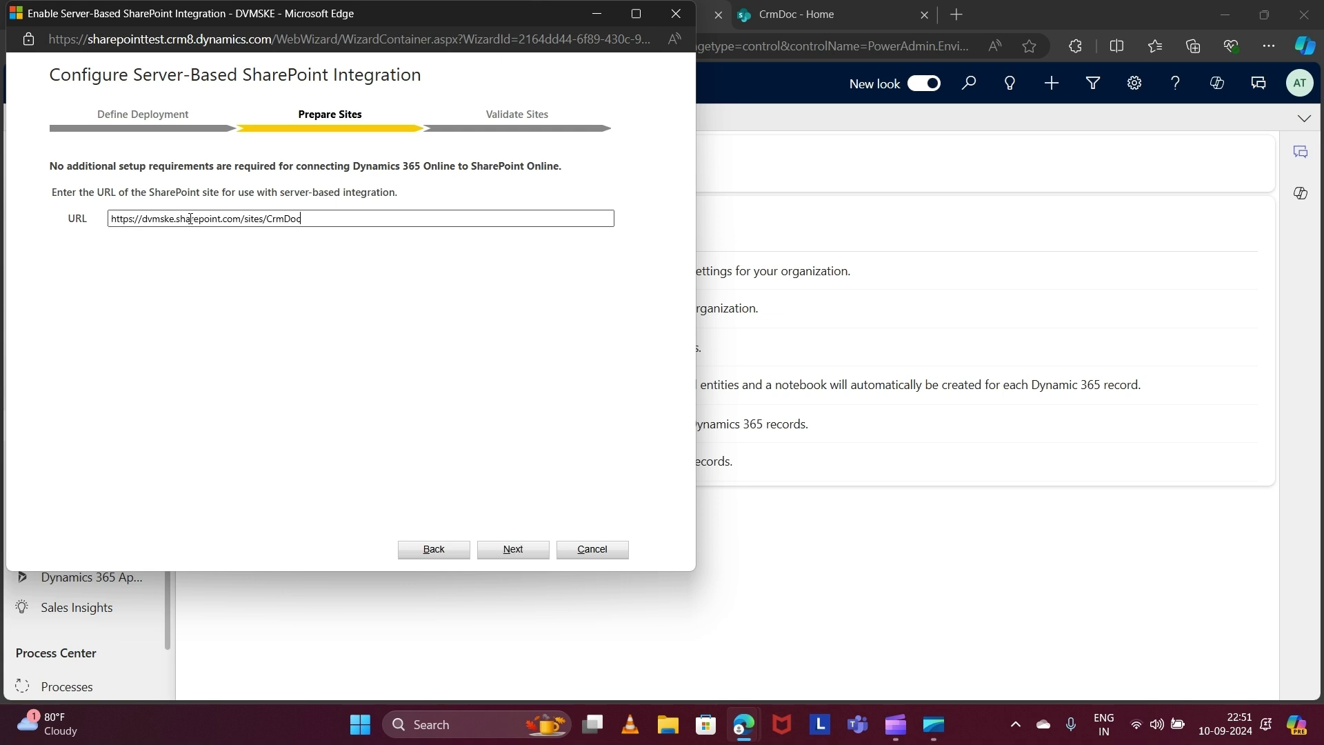
pyautogui.click(514, 550)
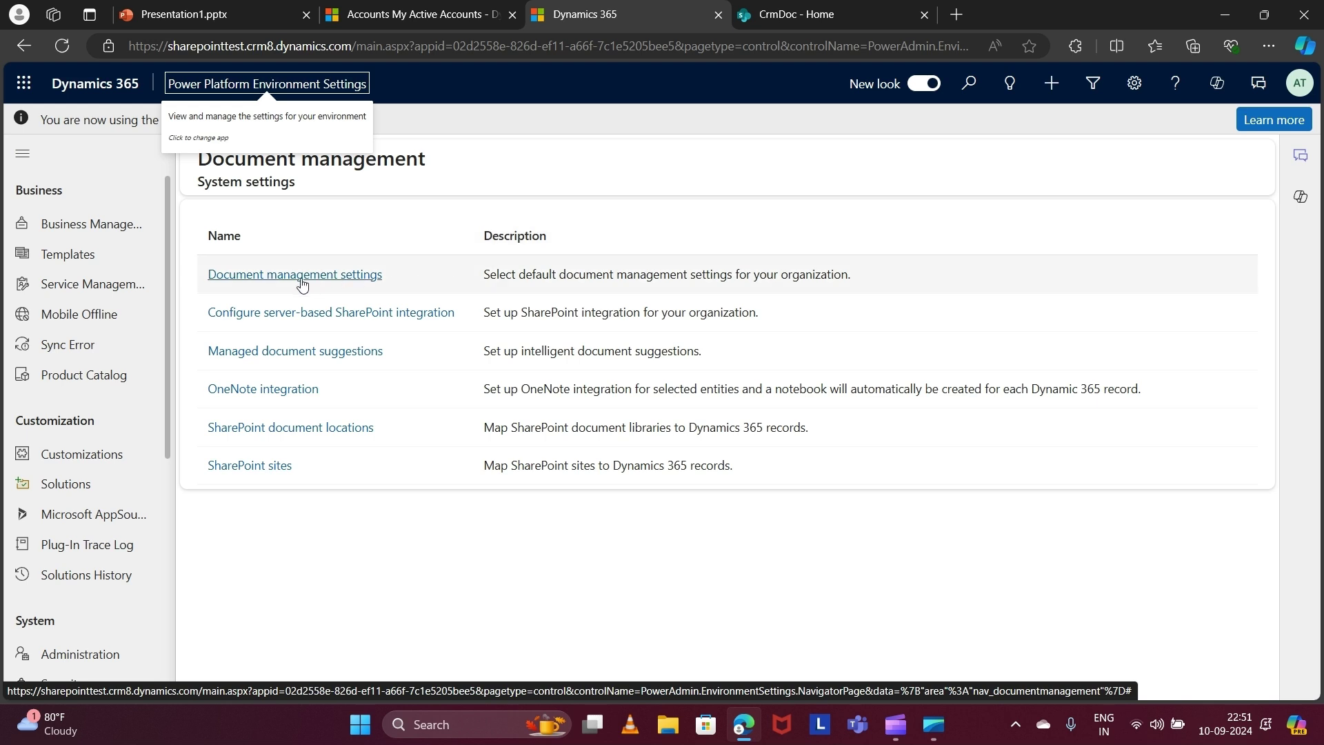
pyautogui.click(275, 279)
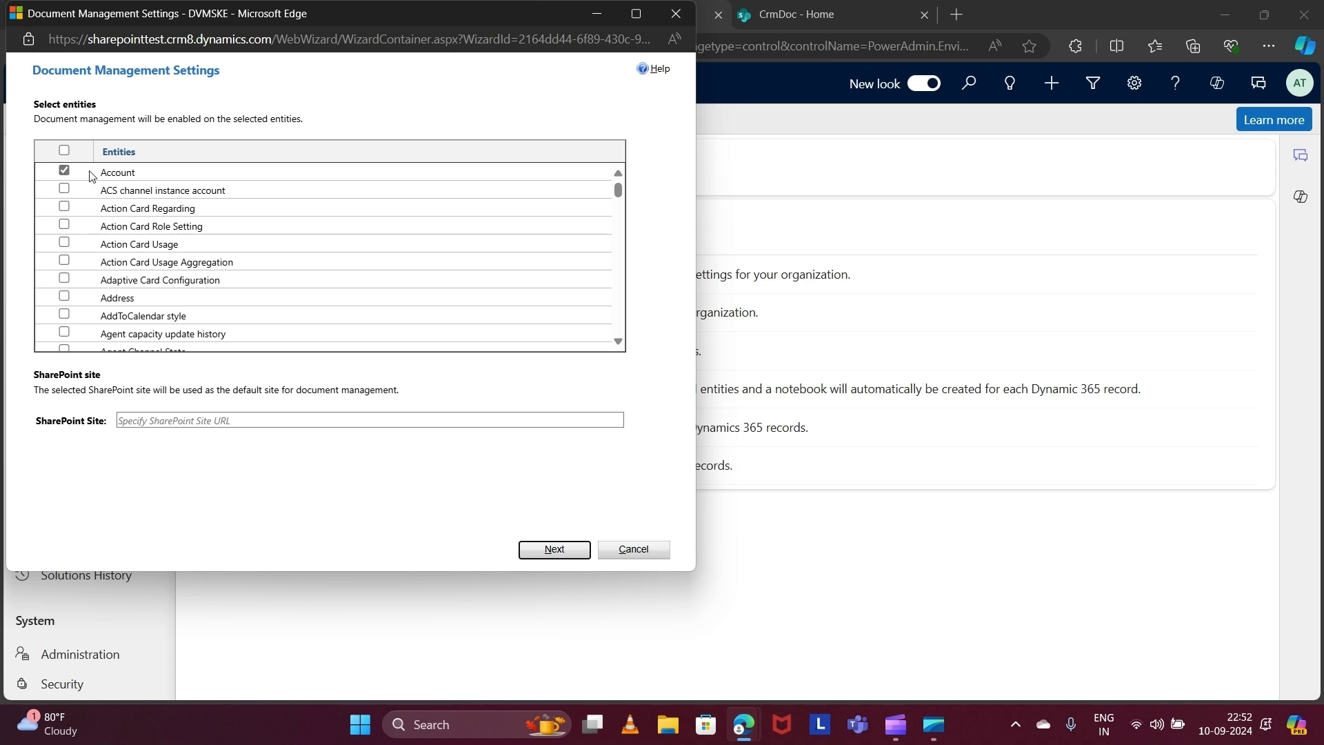
pyautogui.scroll(-4, 97, 310)
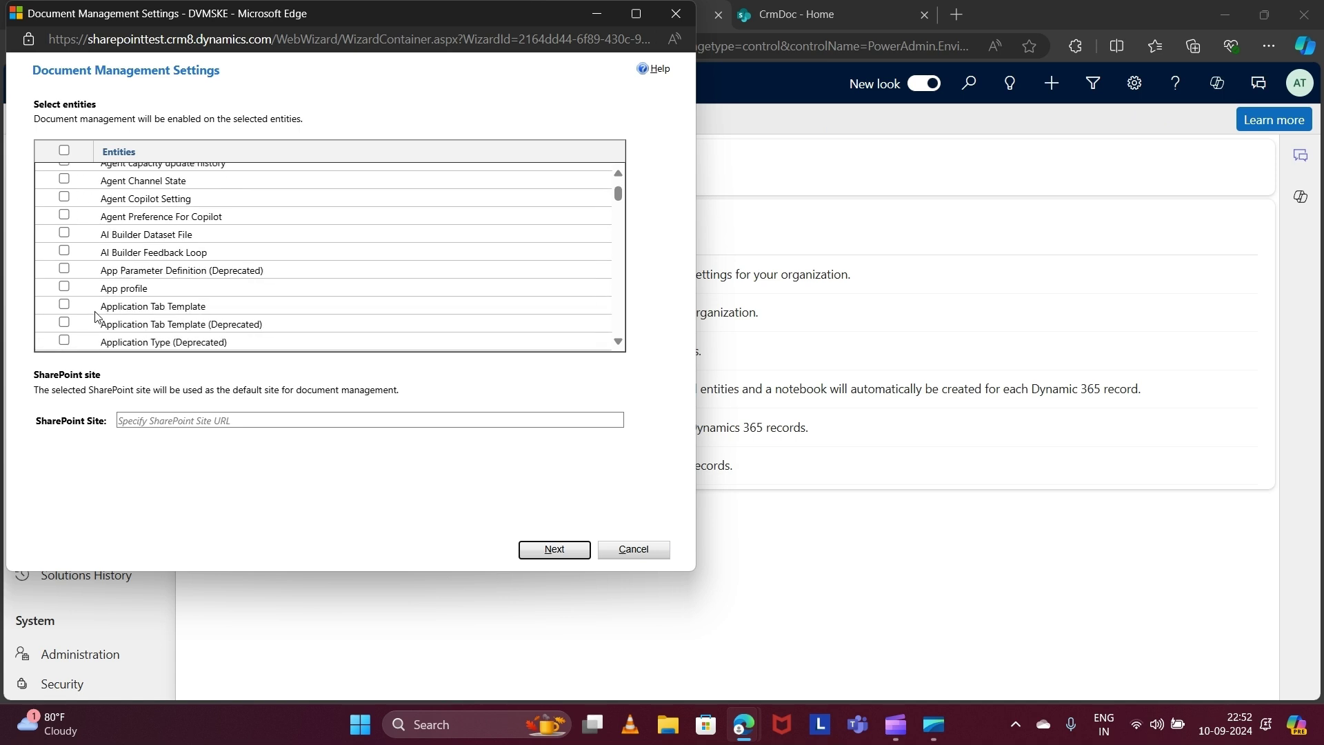
pyautogui.click(97, 312)
pyautogui.scroll(-1, 96, 310)
pyautogui.scroll(5, 97, 310)
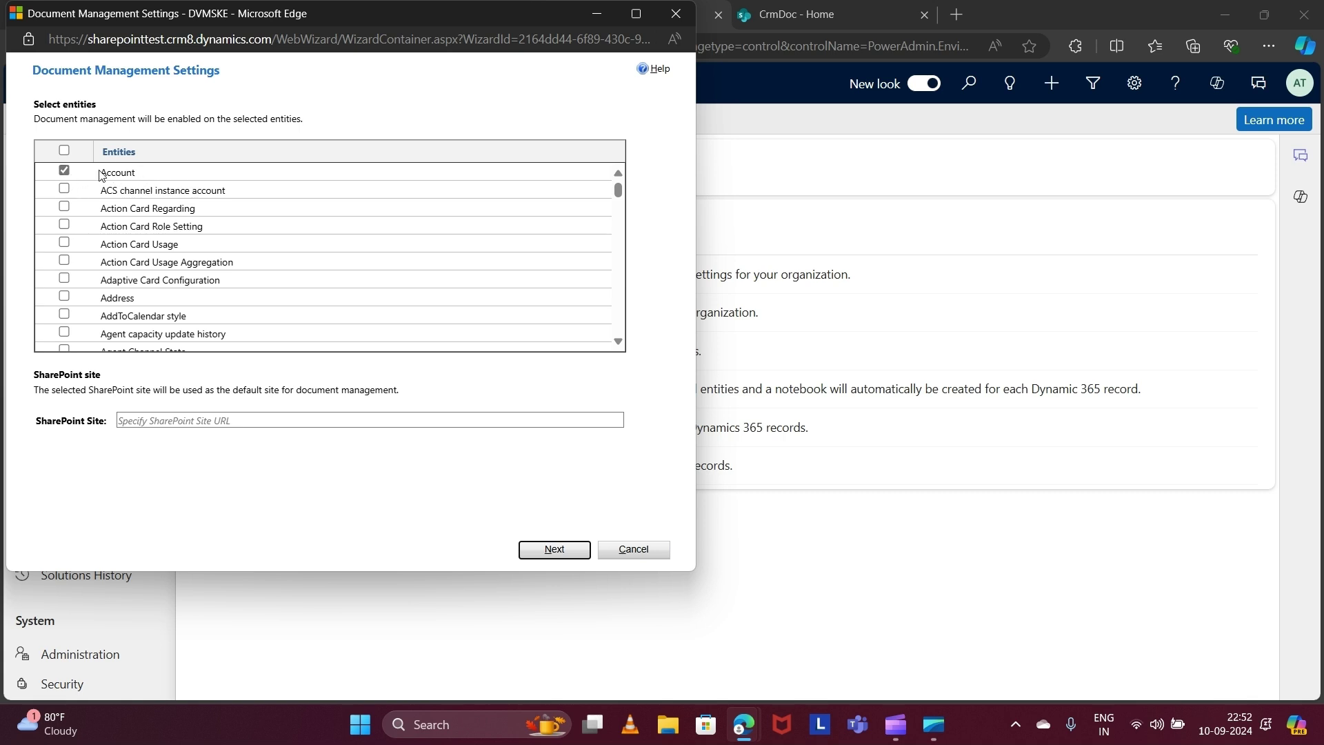
pyautogui.click(149, 425)
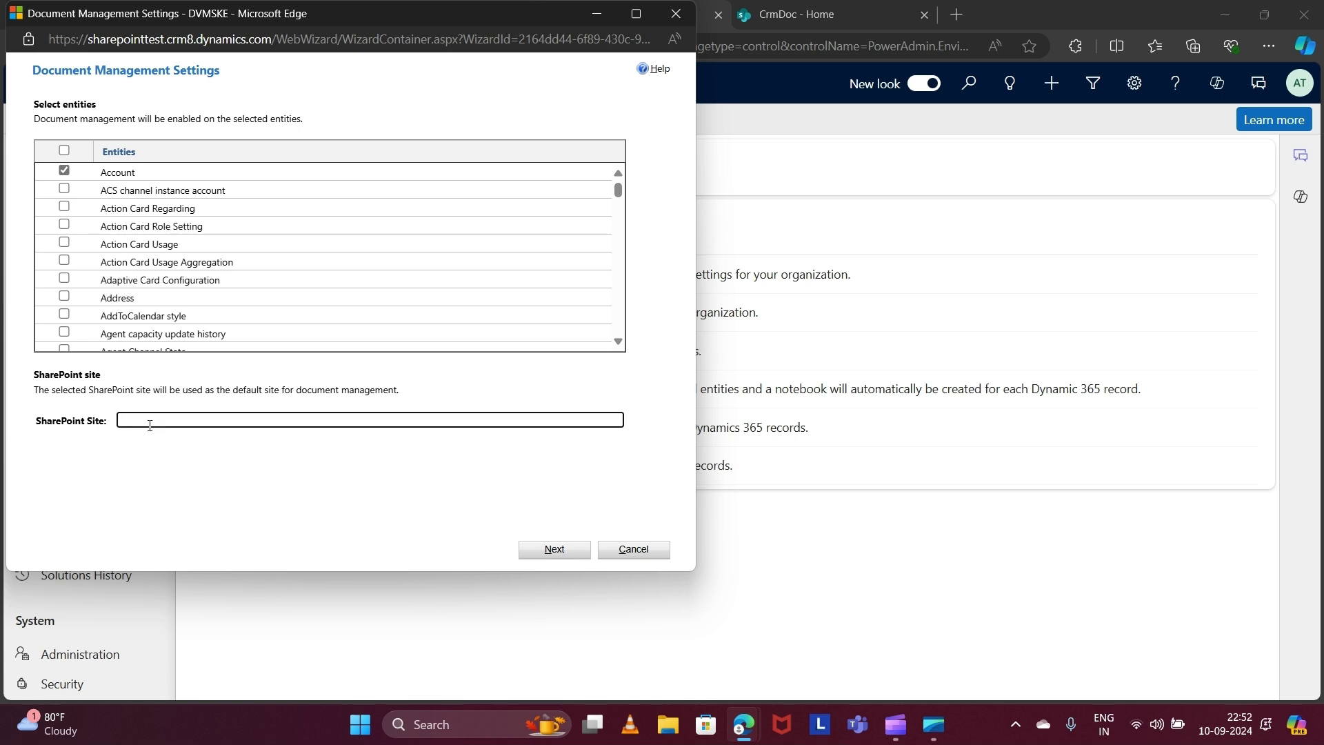
pyautogui.write('https://dvmske.sharepoint.com/sites/CrmDoc')
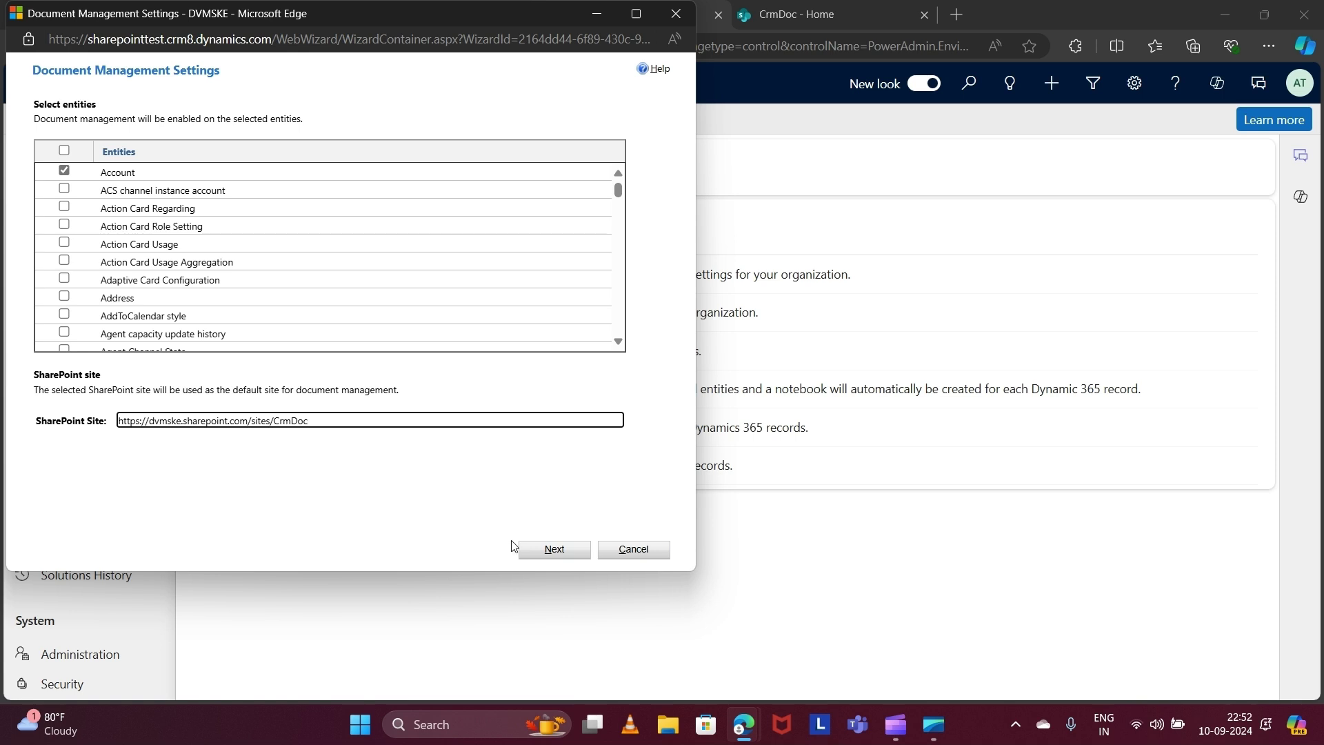
# - Proceed without an entity-based folder structure, confirm creating the document libraries on the CrmDoc site, and finish the wizard
pyautogui.click(537, 550)
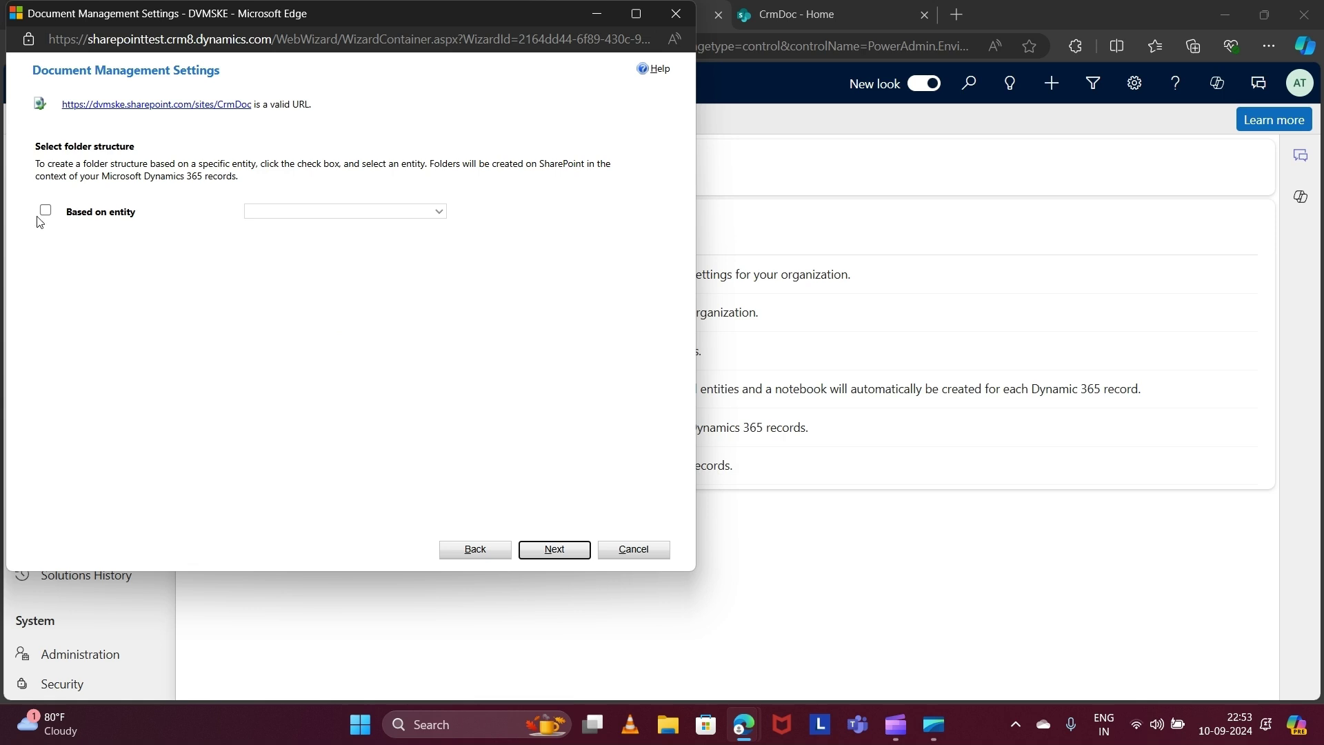
pyautogui.click(555, 550)
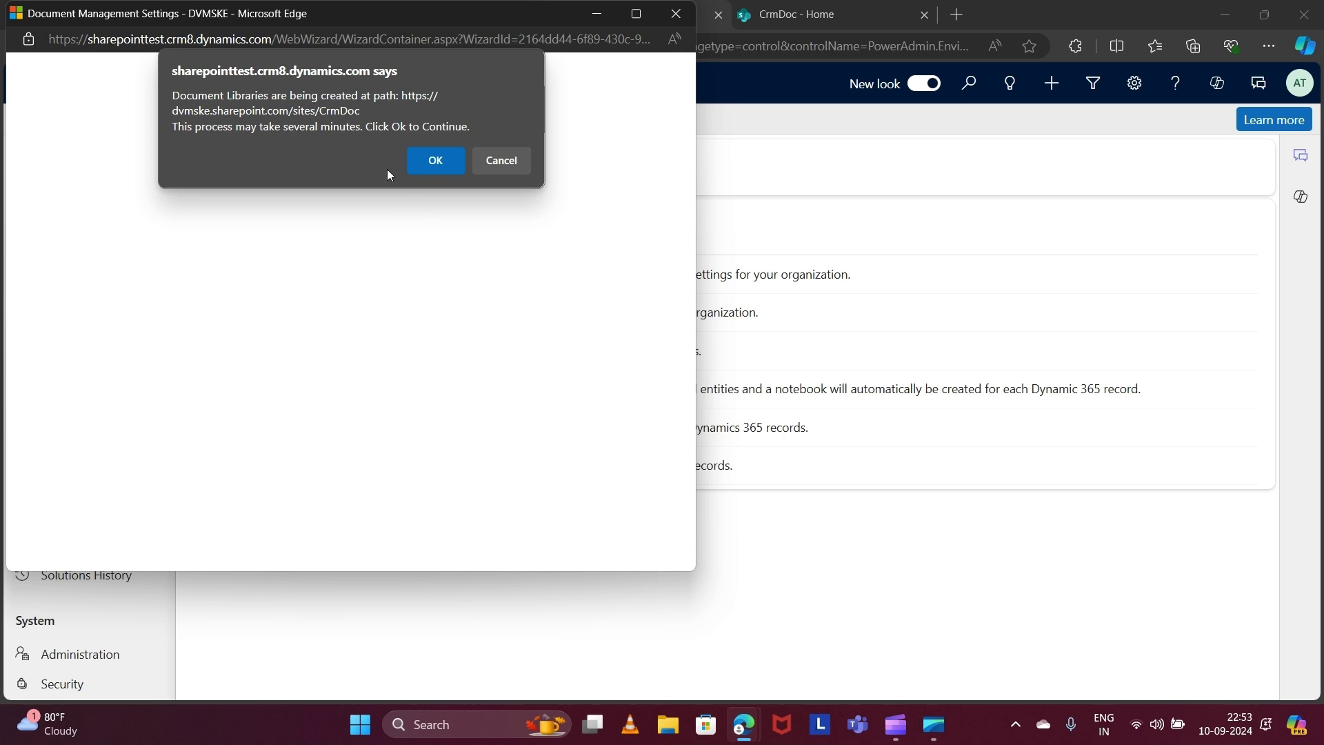
pyautogui.click(435, 163)
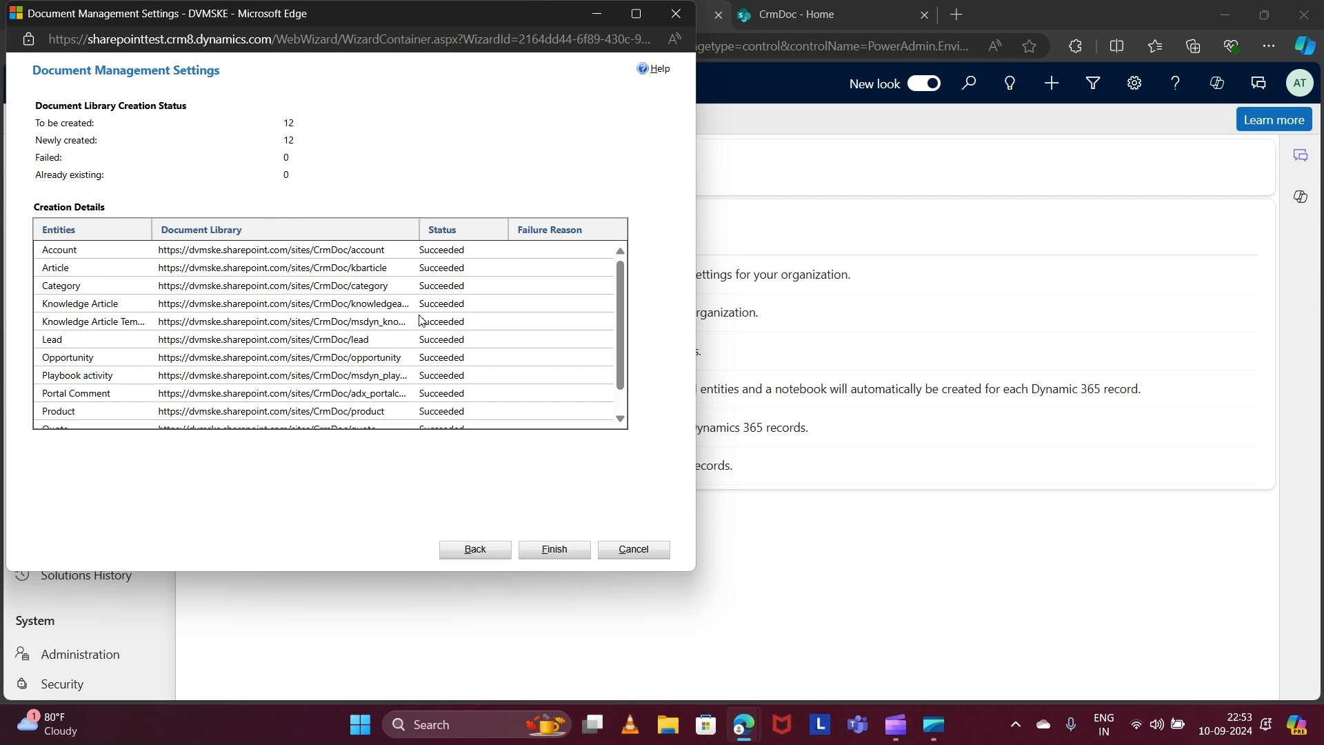
pyautogui.click(556, 554)
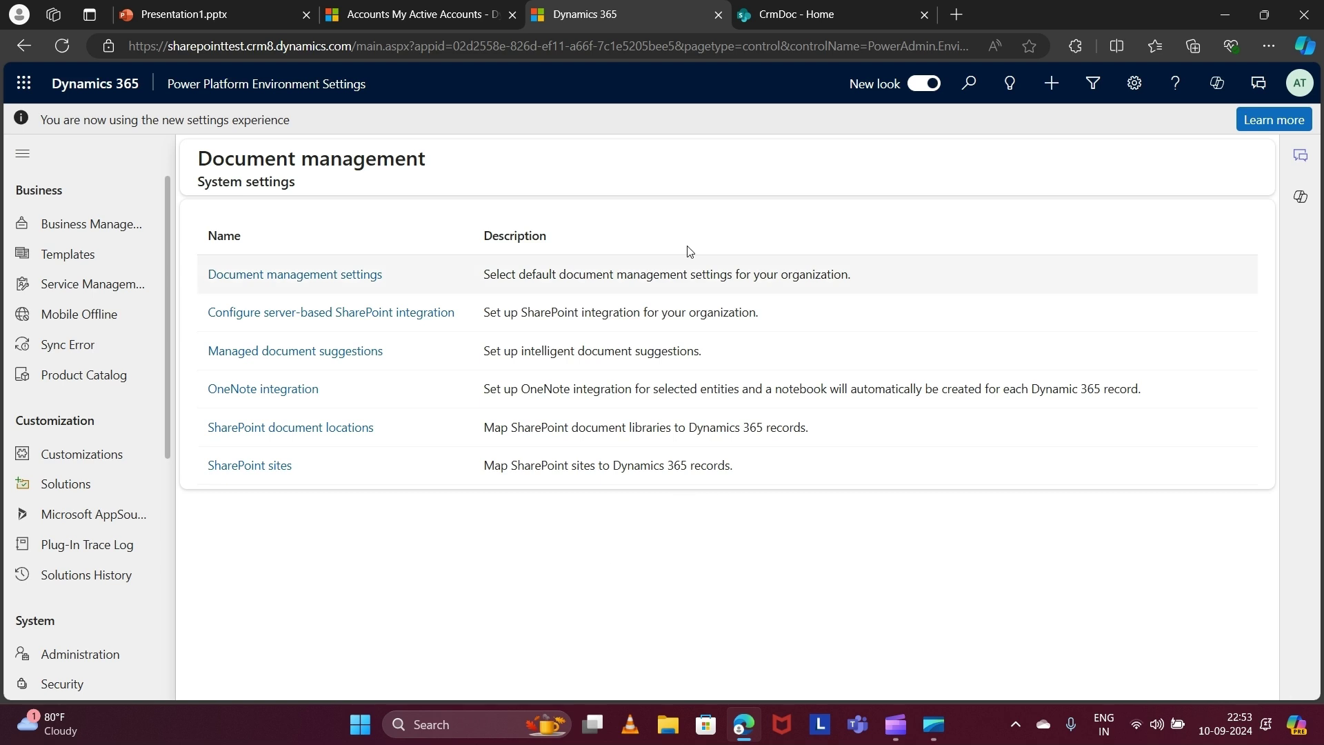
# - Refresh the accounts list in Sales Hub, then create and save a new account named "Test Sharepoint integration"
pyautogui.click(431, 14)
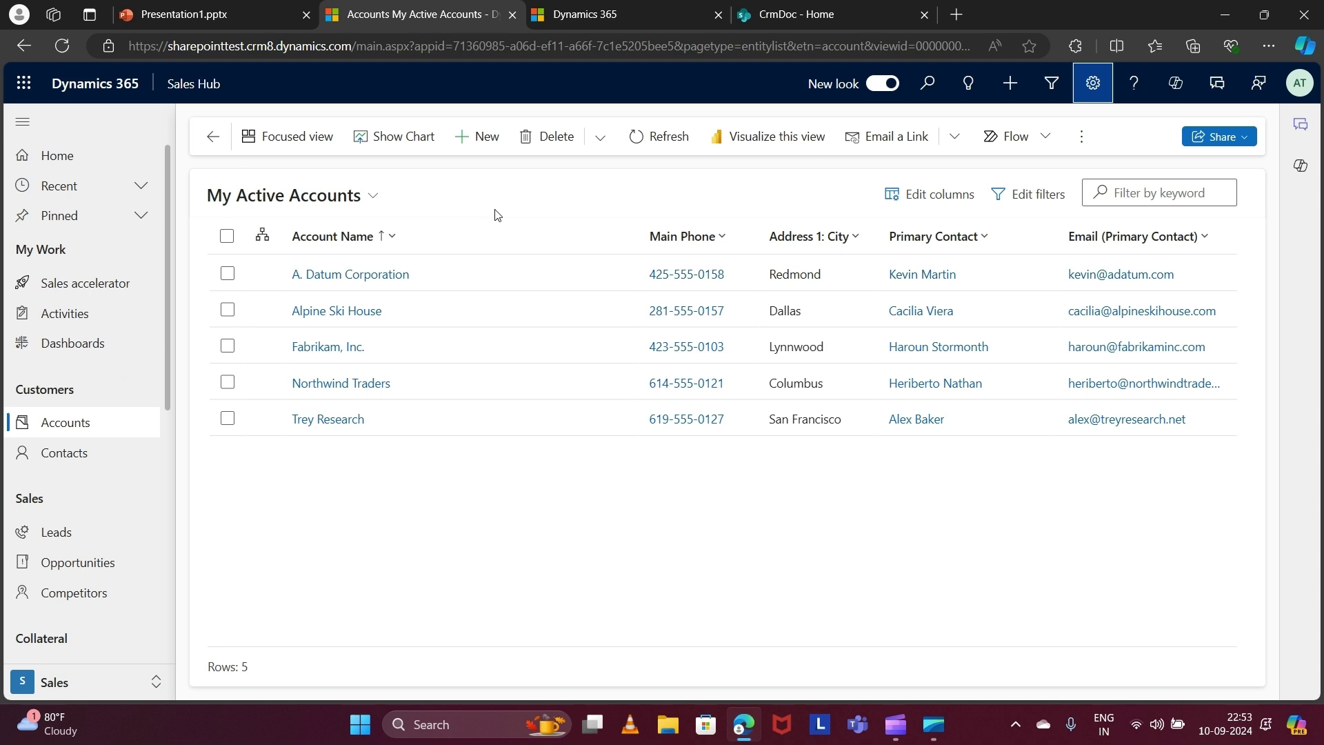
pyautogui.press('F5')
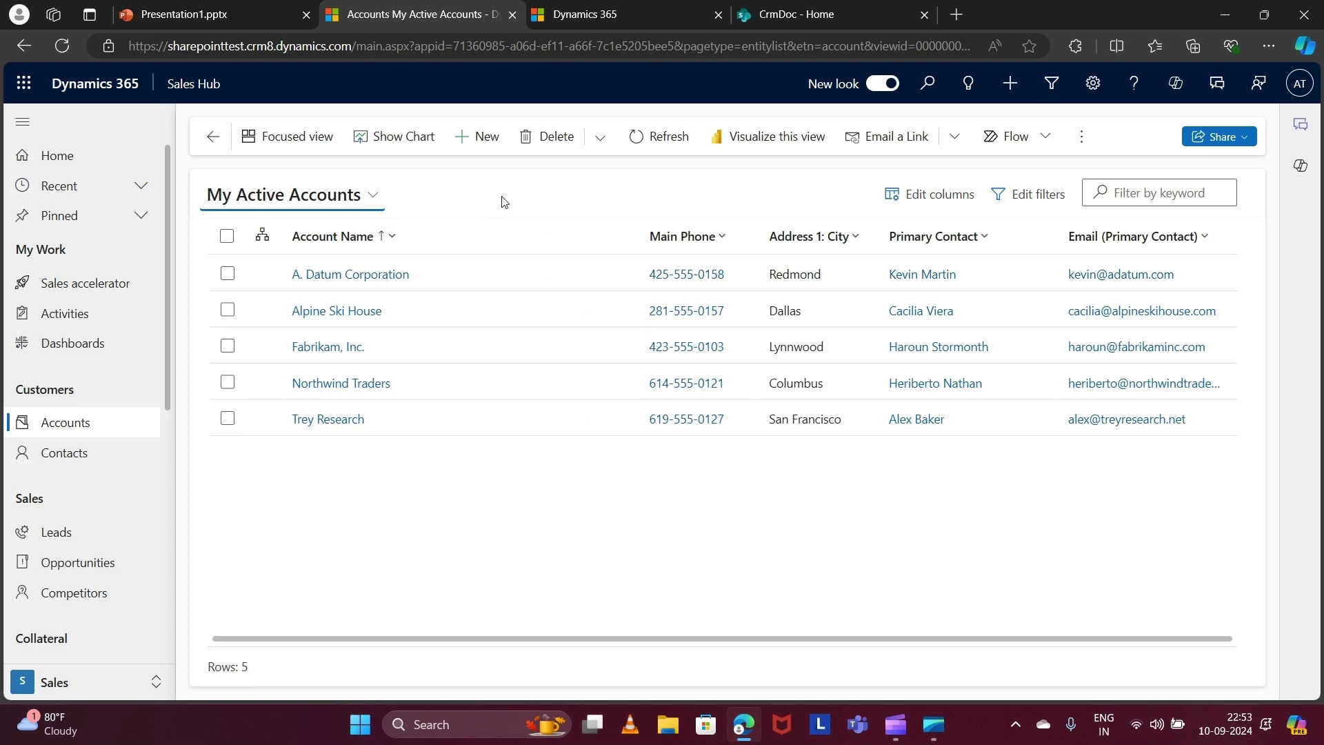
pyautogui.click(482, 137)
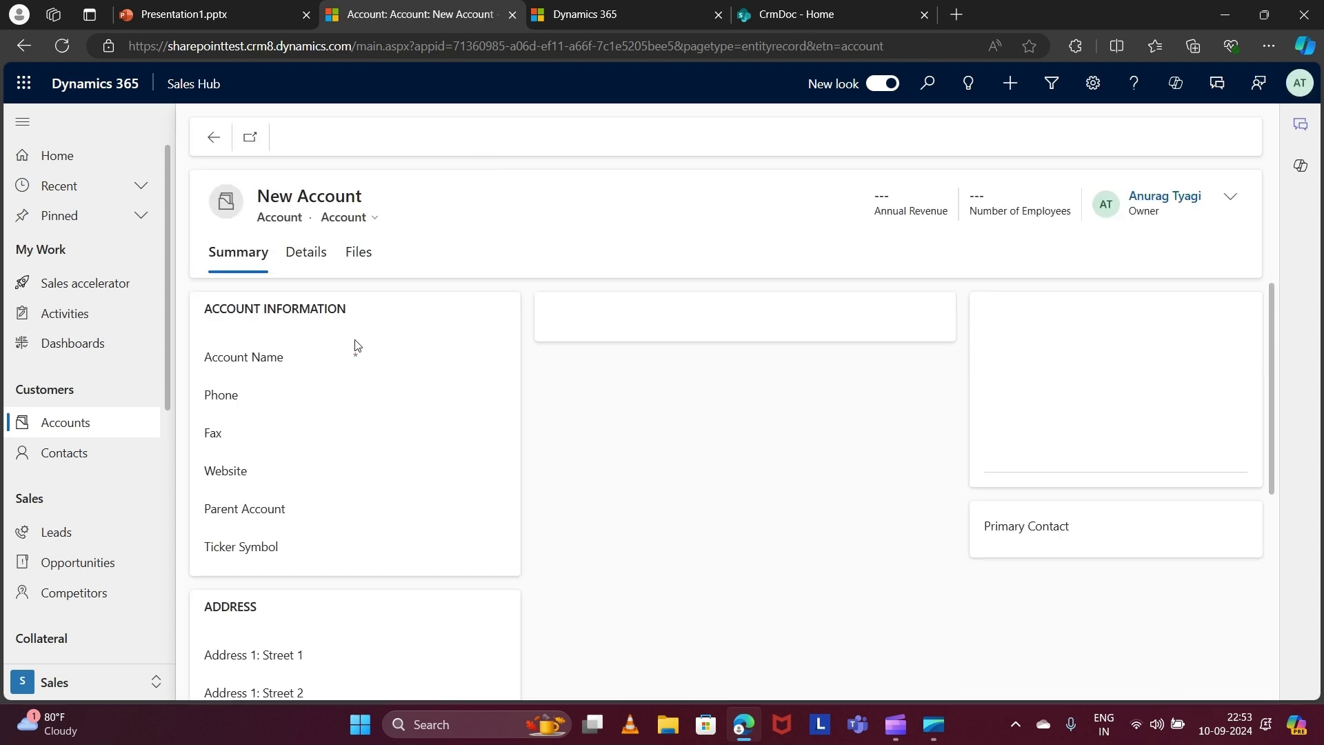
pyautogui.click(396, 397)
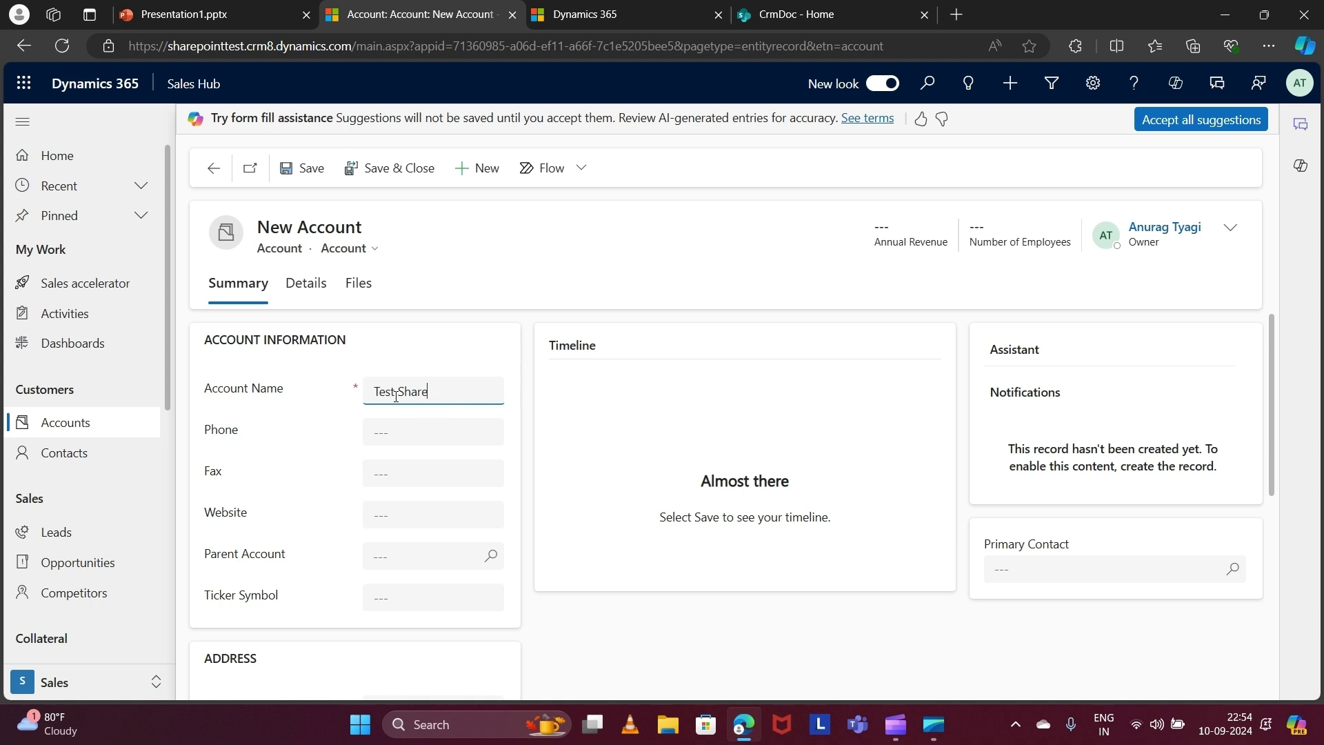
pyautogui.write('Test Sharepoint integration')
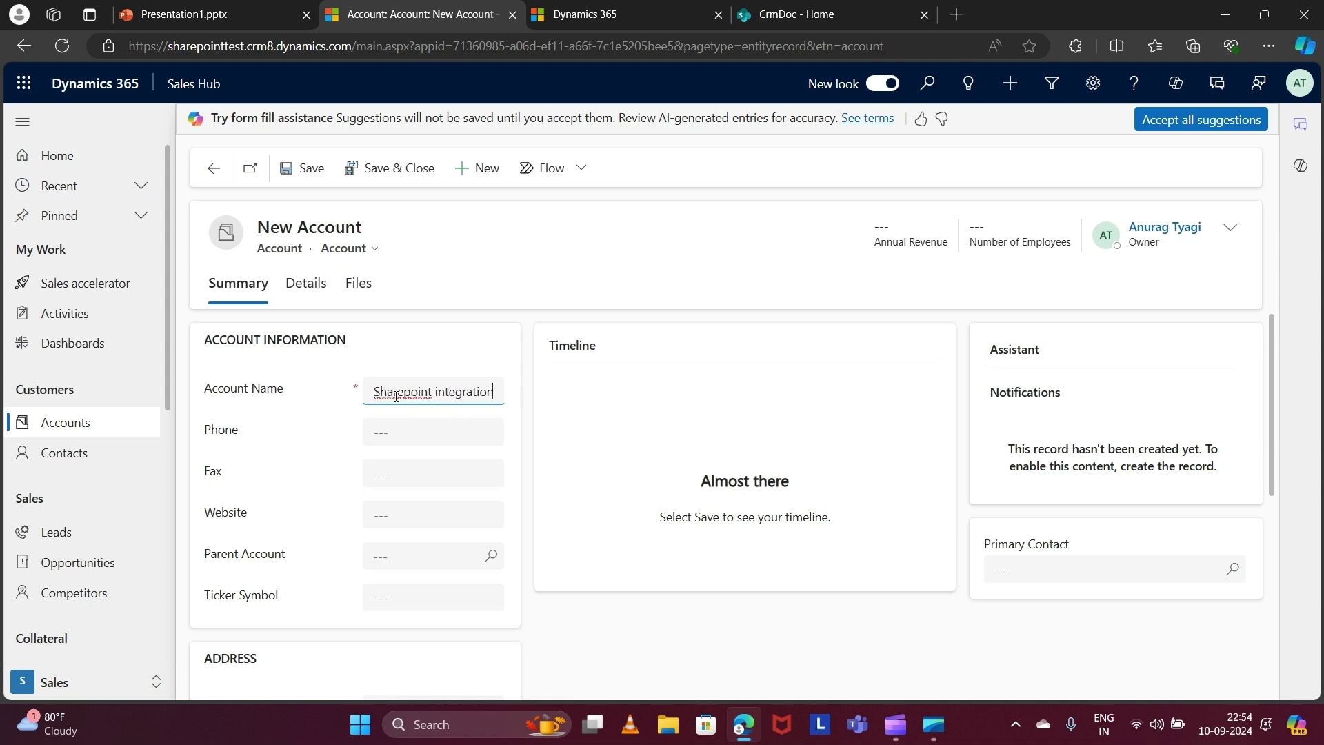
pyautogui.click(310, 169)
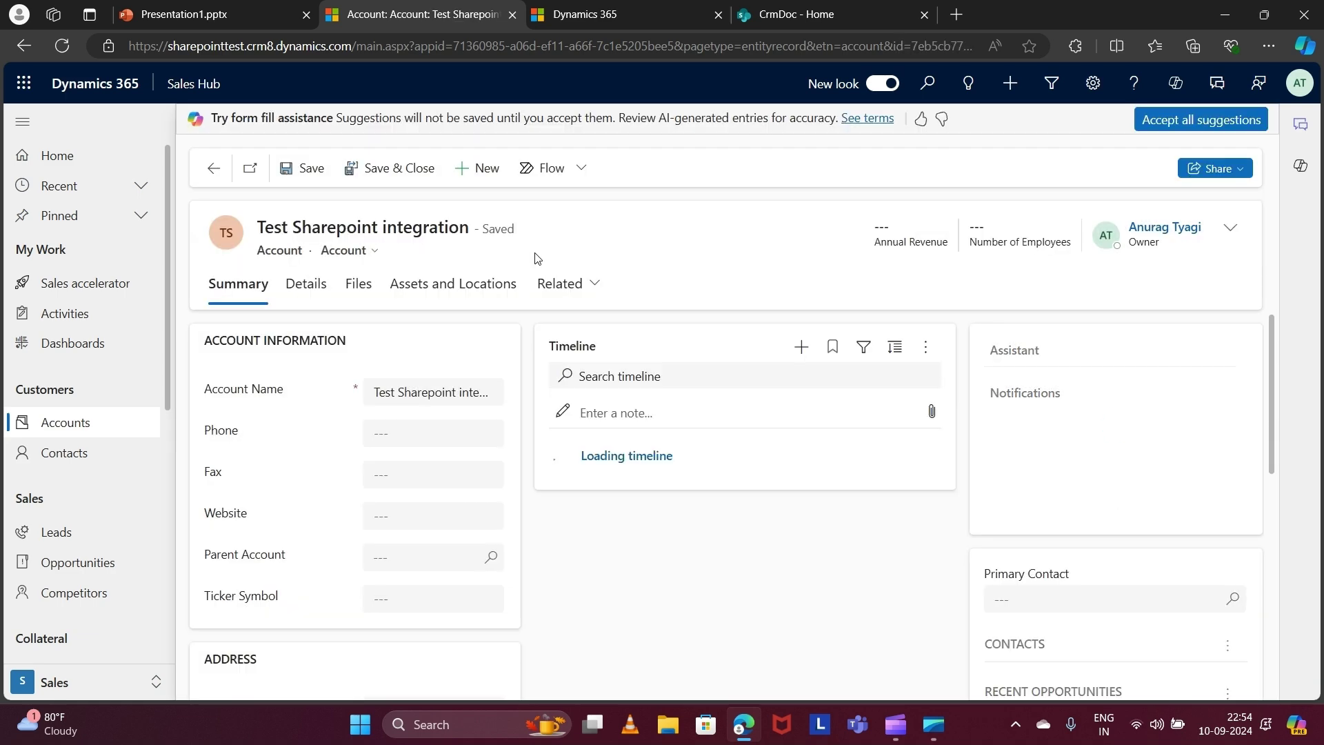
# - Show the documents related to the Test Sharepoint integration account
pyautogui.click(716, 219)
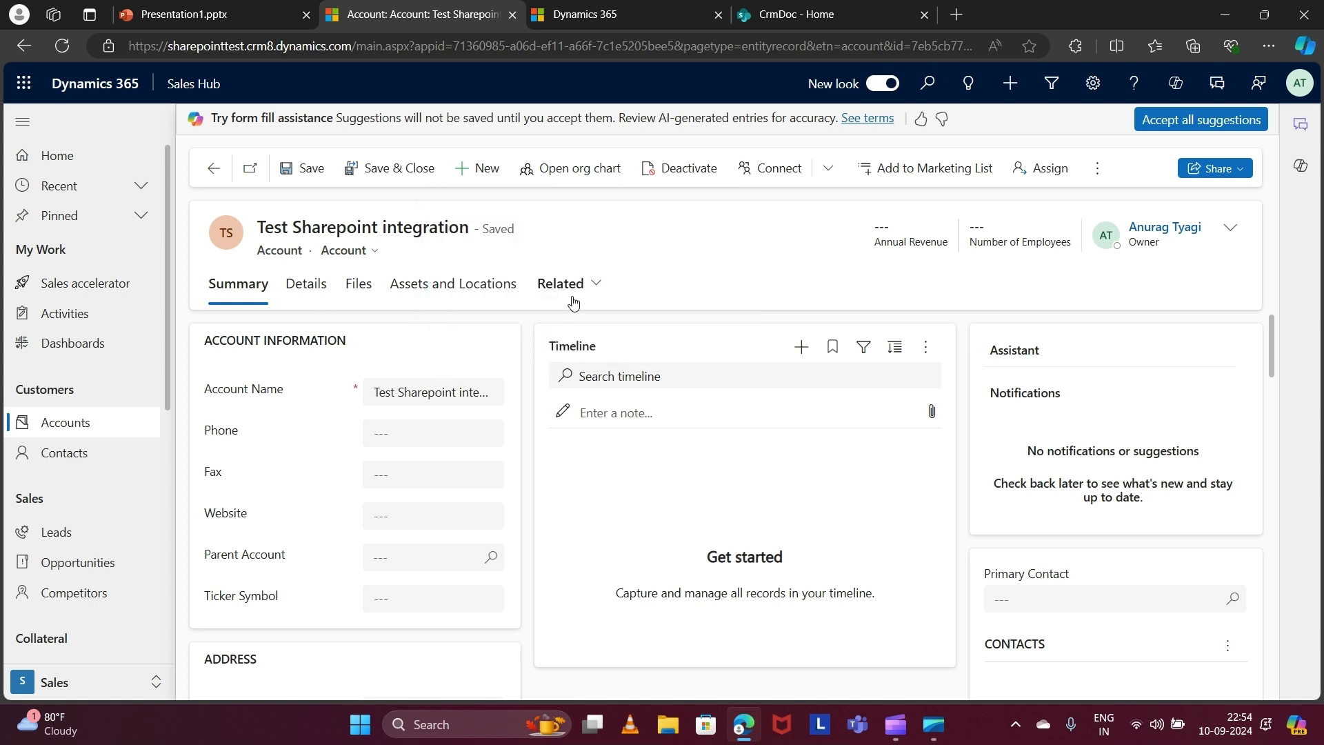
pyautogui.click(562, 284)
pyautogui.click(599, 445)
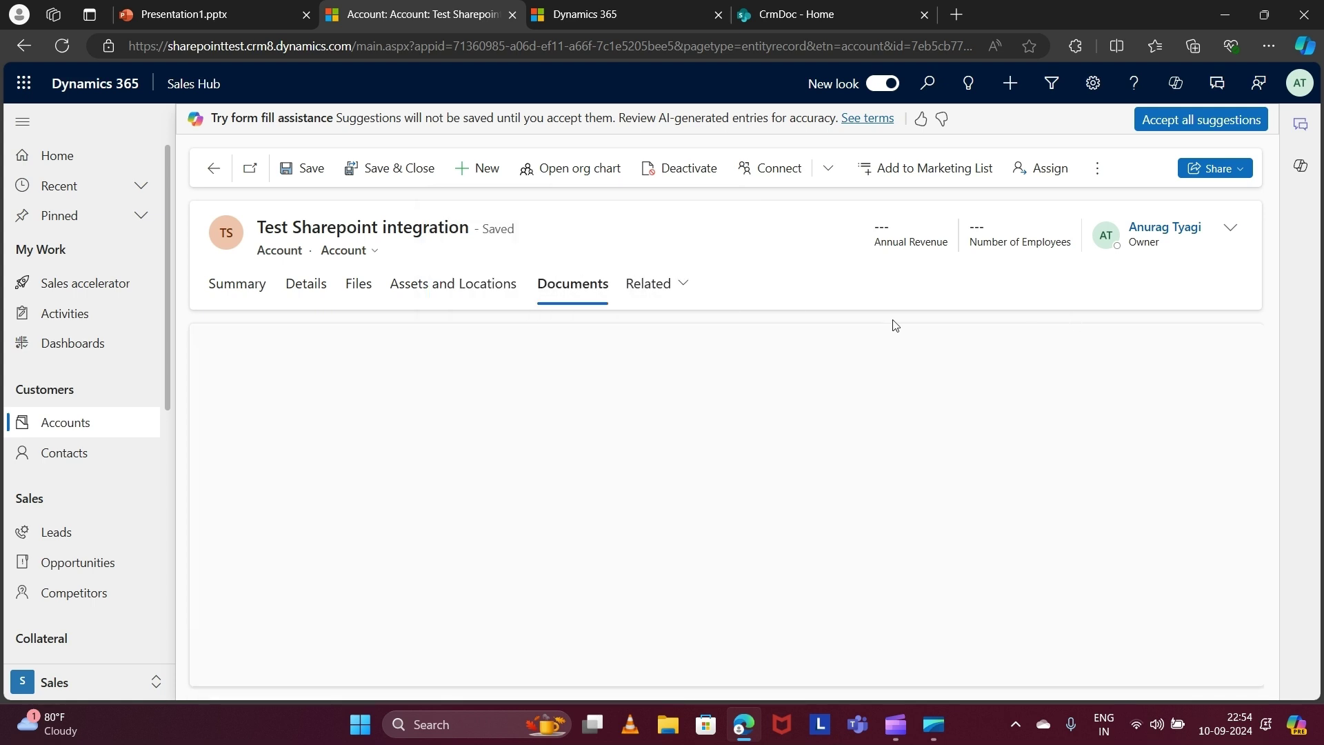
pyautogui.click(584, 284)
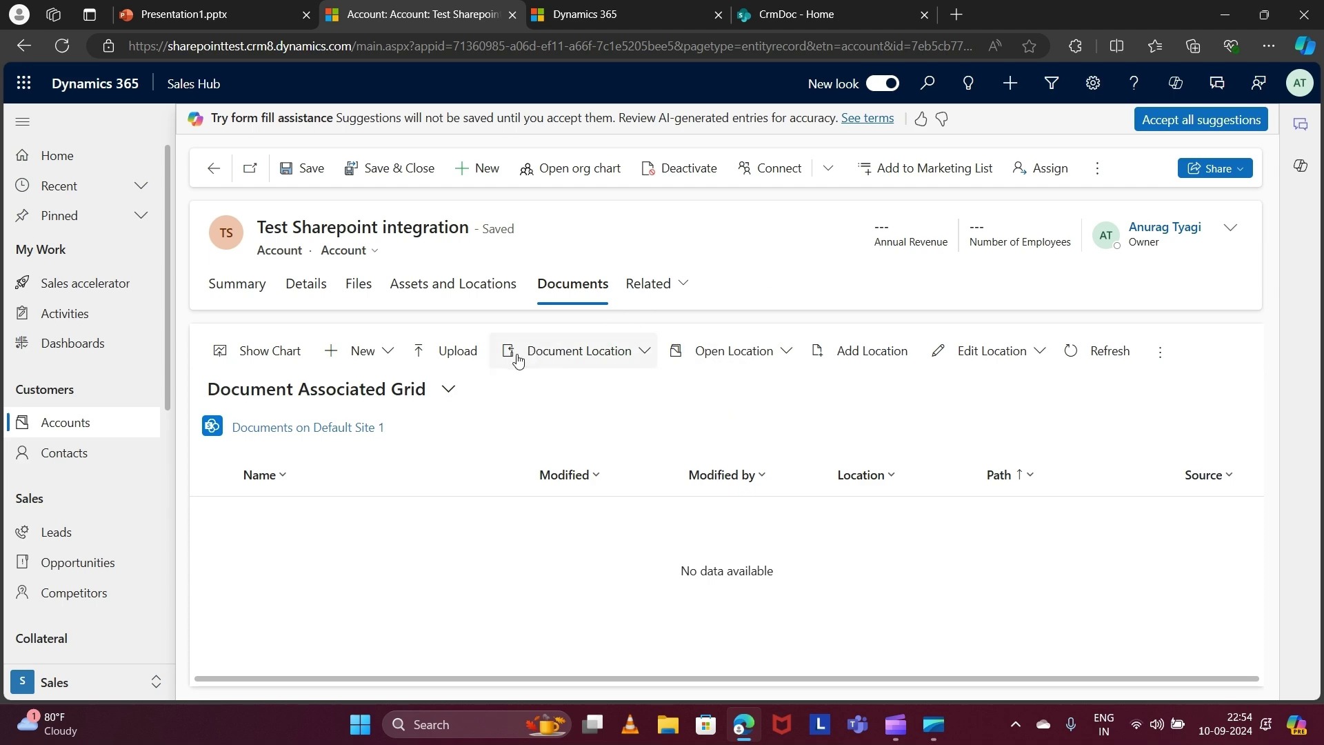
# - Upload Untitled-1.js from the Documents folder to the account, and check the name of the account's folder in SharePoint
pyautogui.click(454, 352)
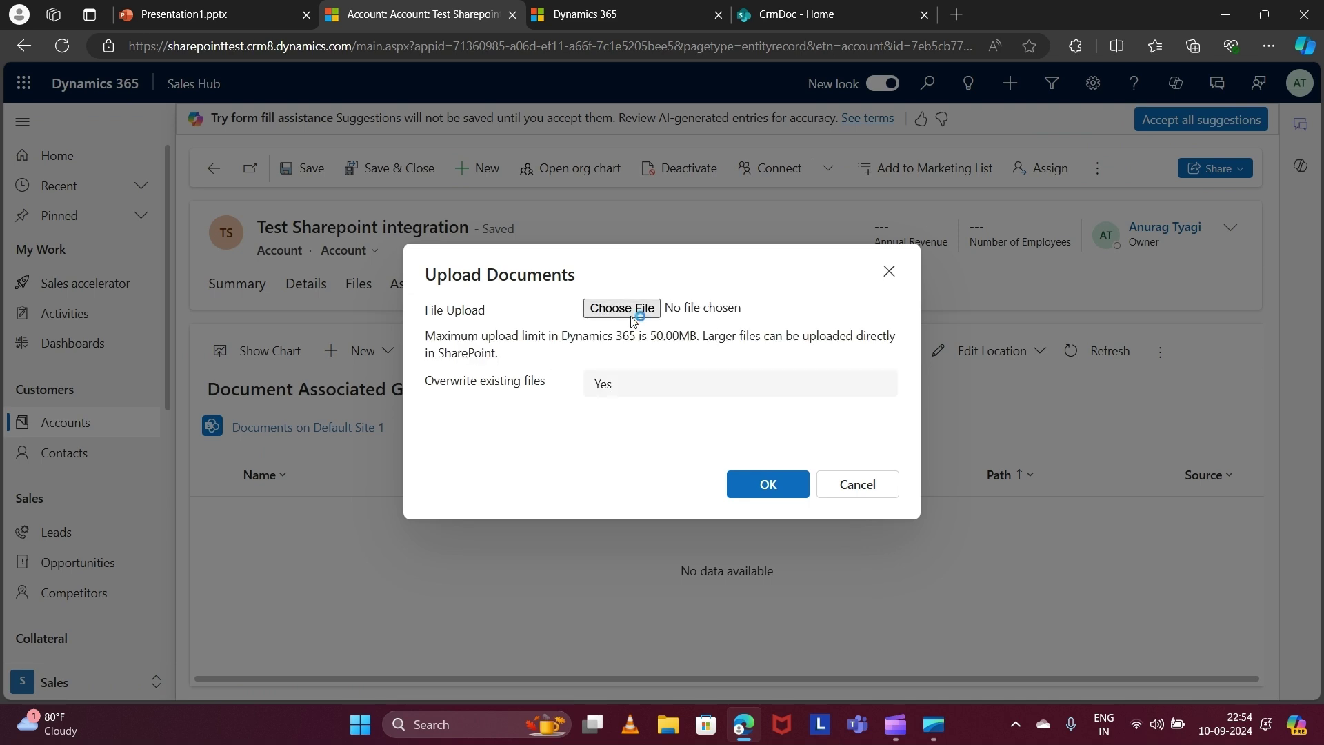
pyautogui.click(631, 315)
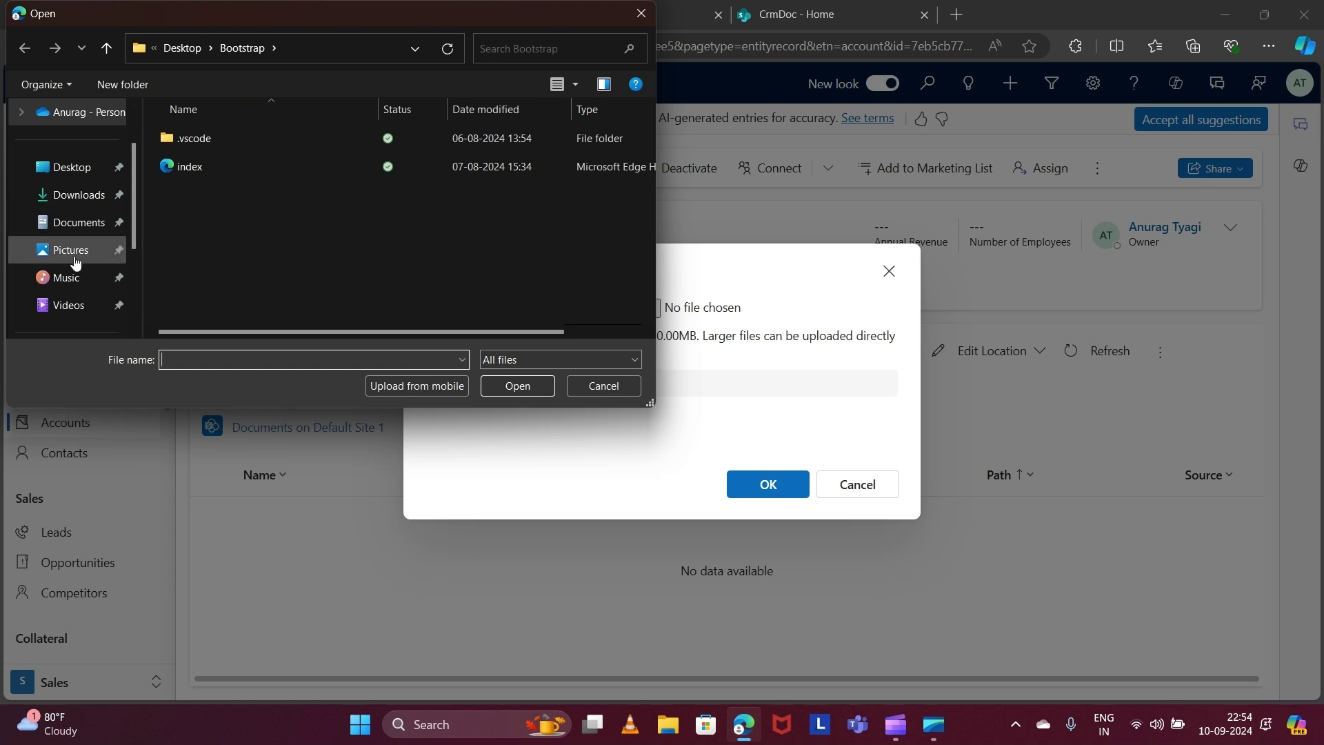
pyautogui.click(67, 228)
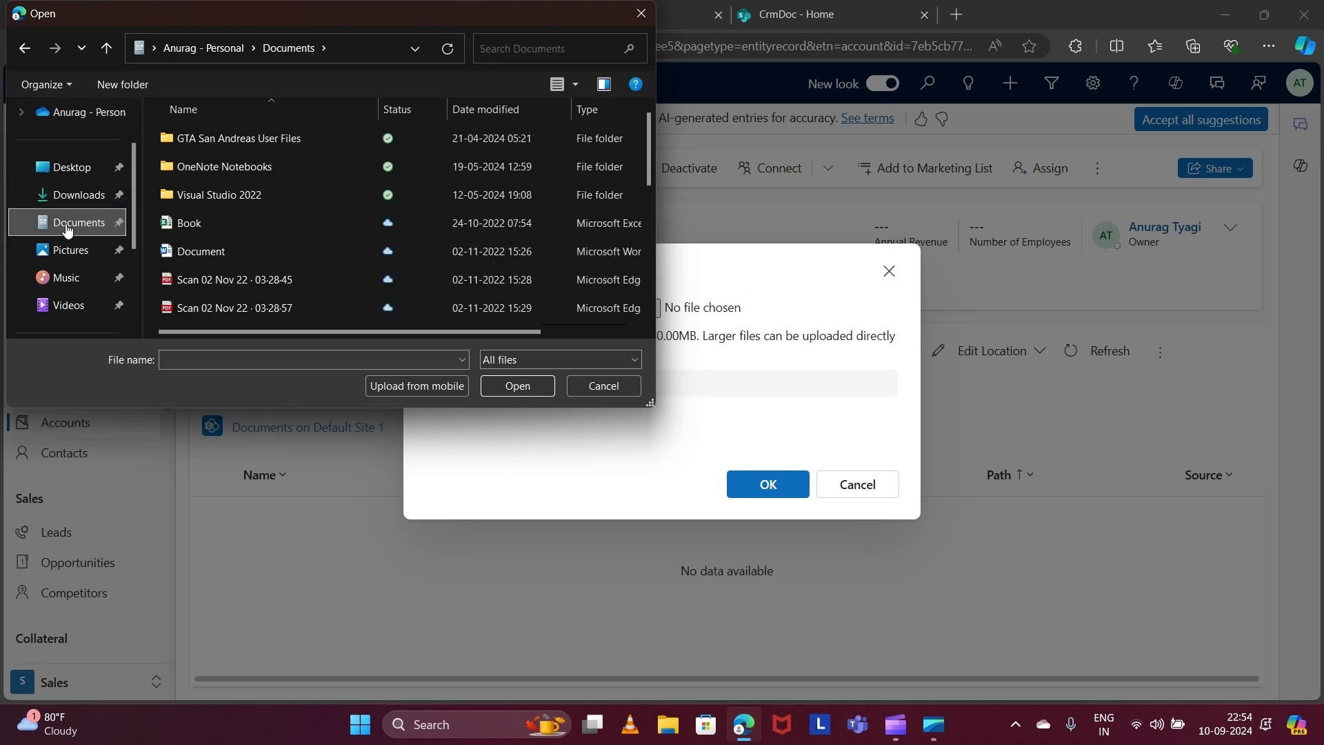
pyautogui.scroll(-5, 312, 250)
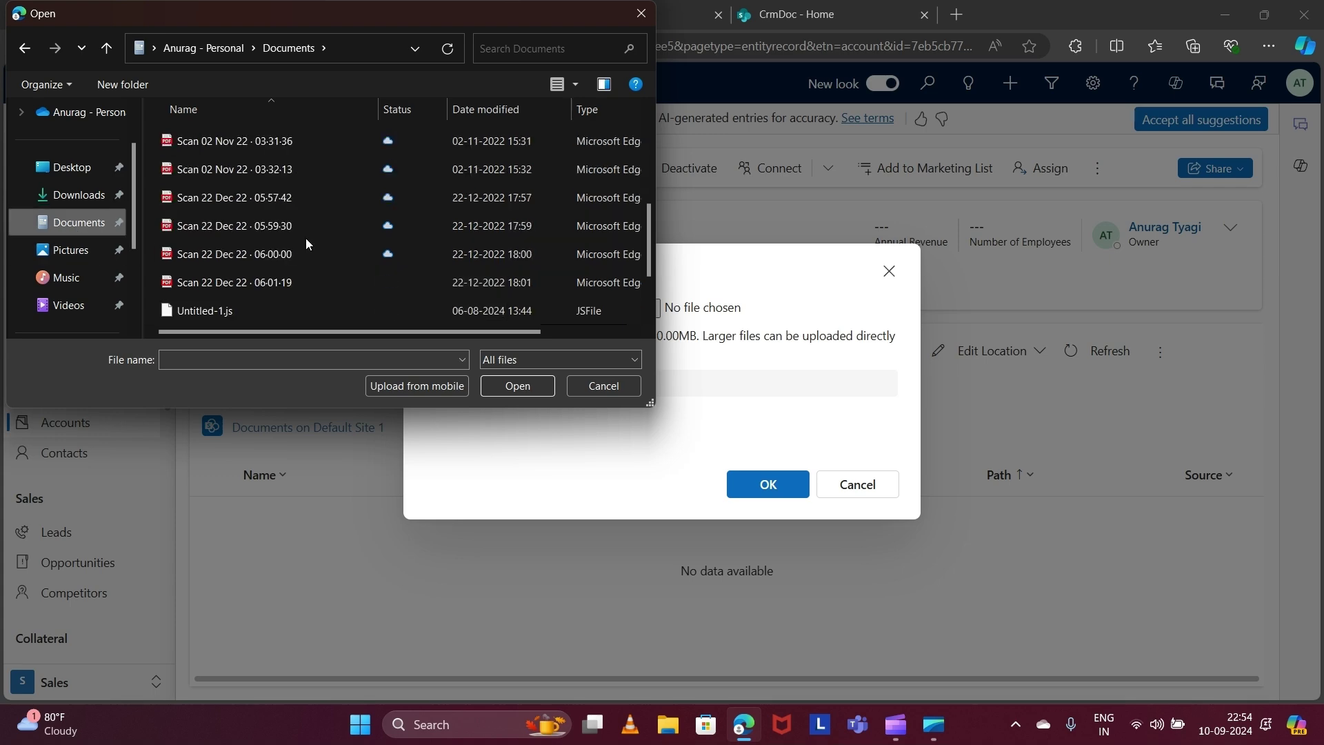
pyautogui.scroll(-1, 305, 238)
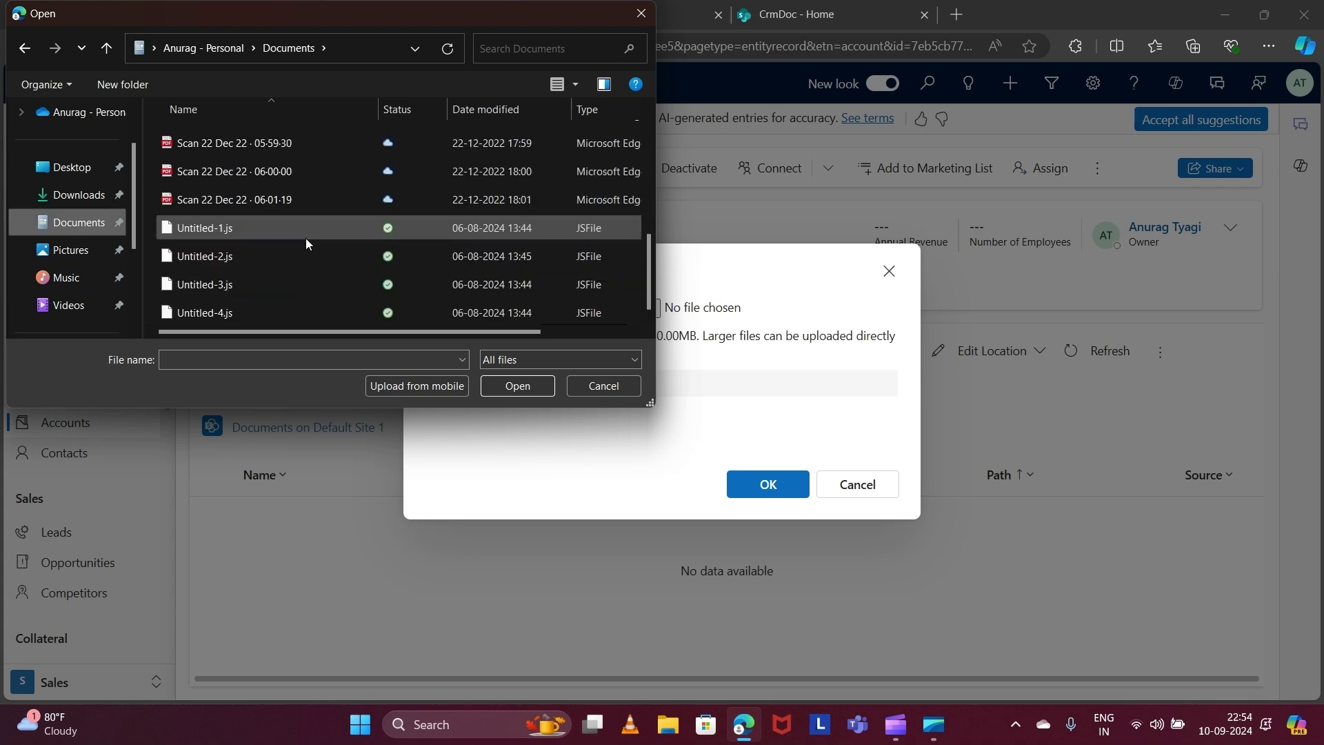
pyautogui.click(193, 229)
pyautogui.click(526, 385)
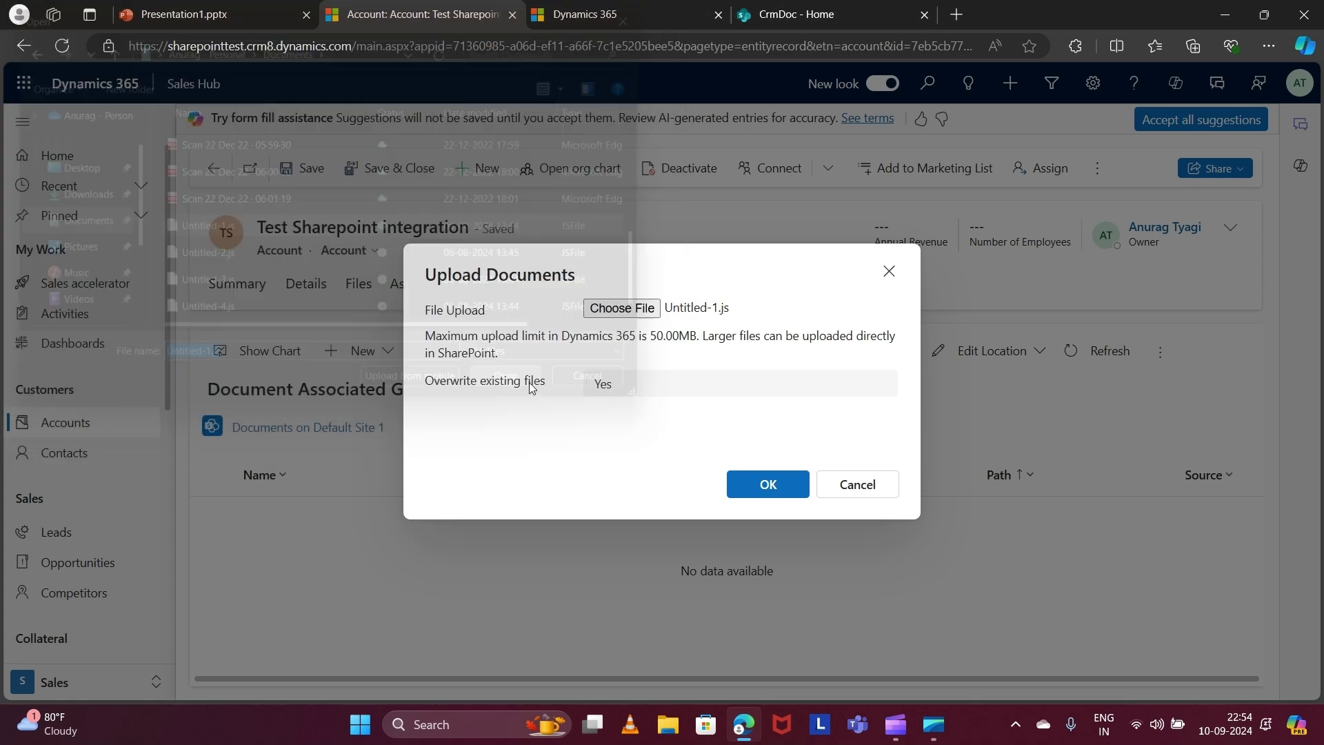
pyautogui.click(769, 493)
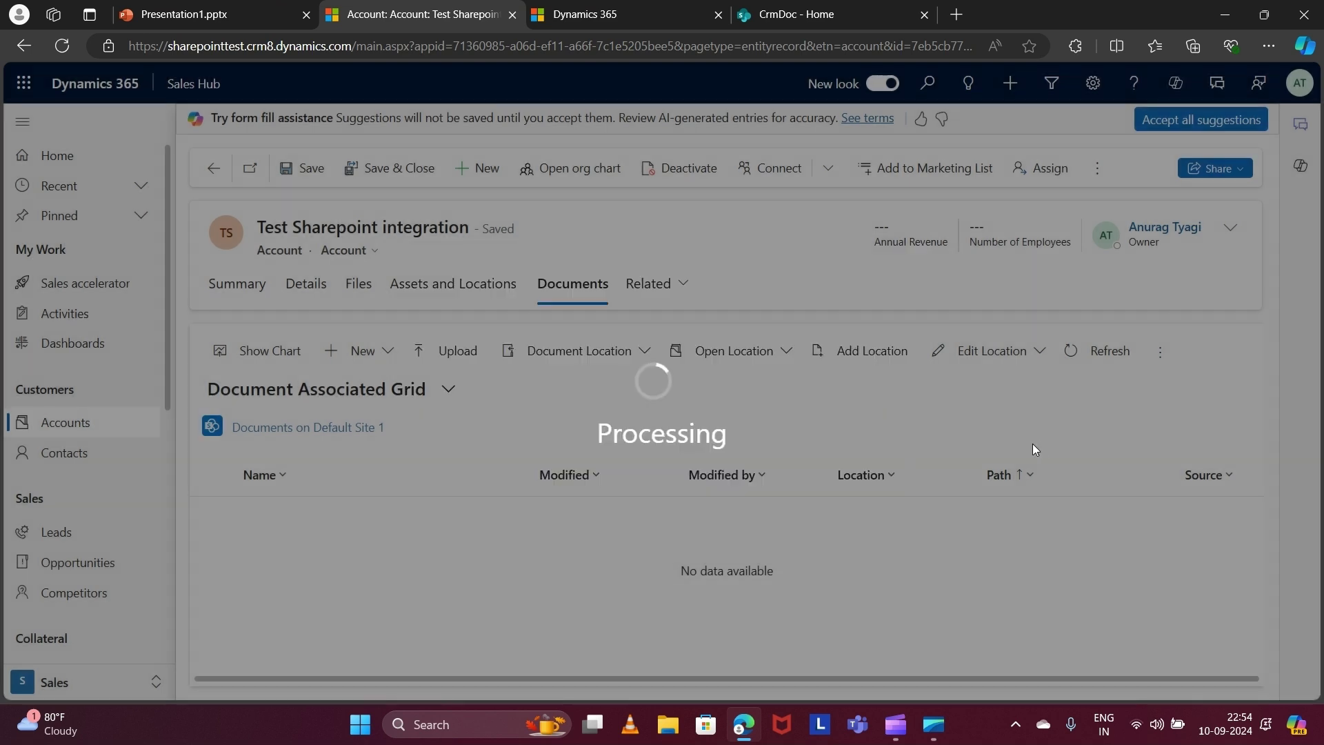
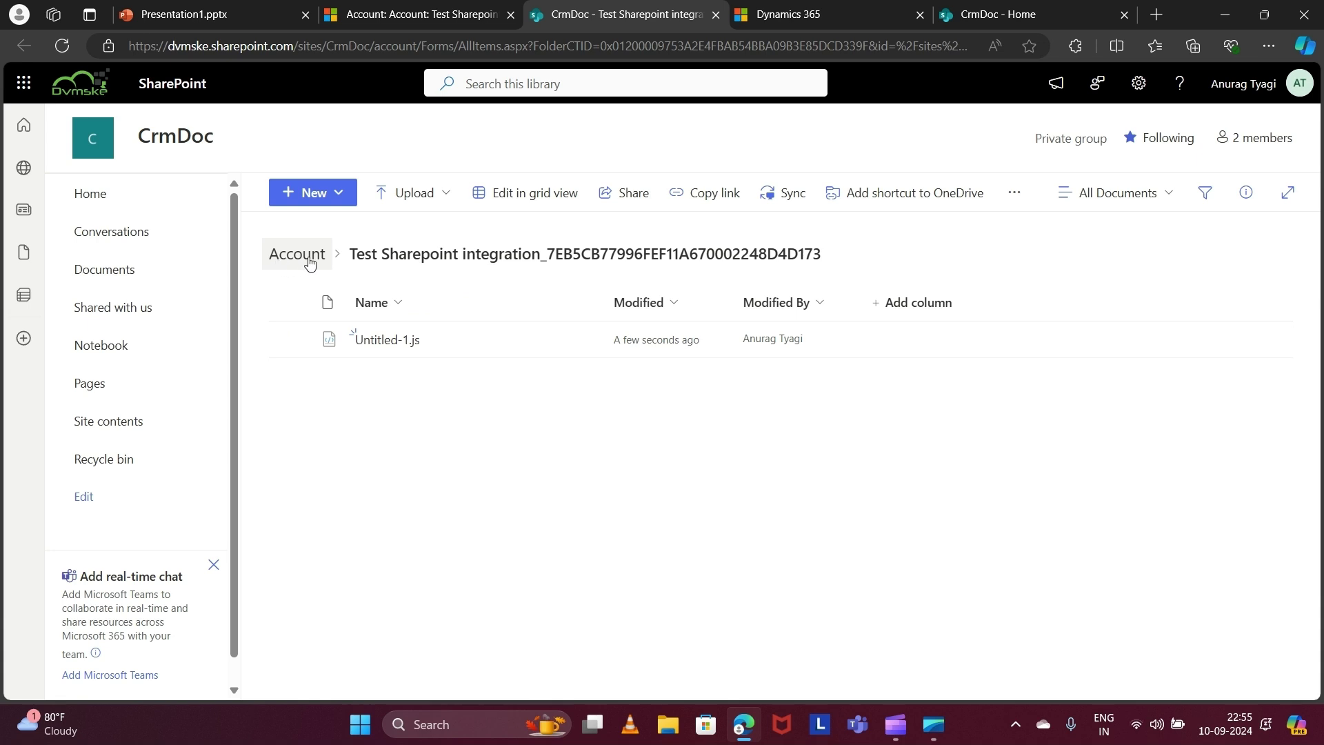
pyautogui.moveTo(352, 255); pyautogui.dragTo(545, 258)
pyautogui.click(544, 258)
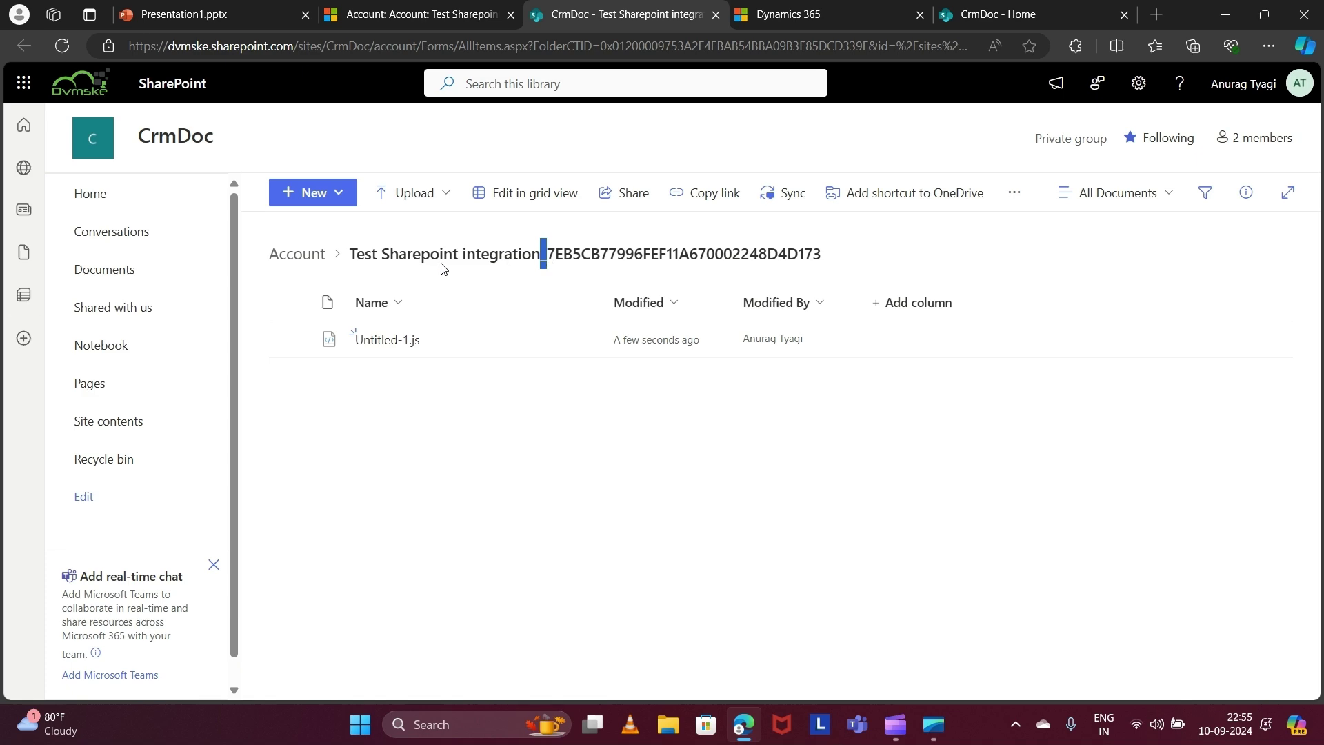
# - Return to the account's documents in Dynamics 365, deselect Untitled-1.js, and upload Document.docx from the Documents folder
pyautogui.click(422, 17)
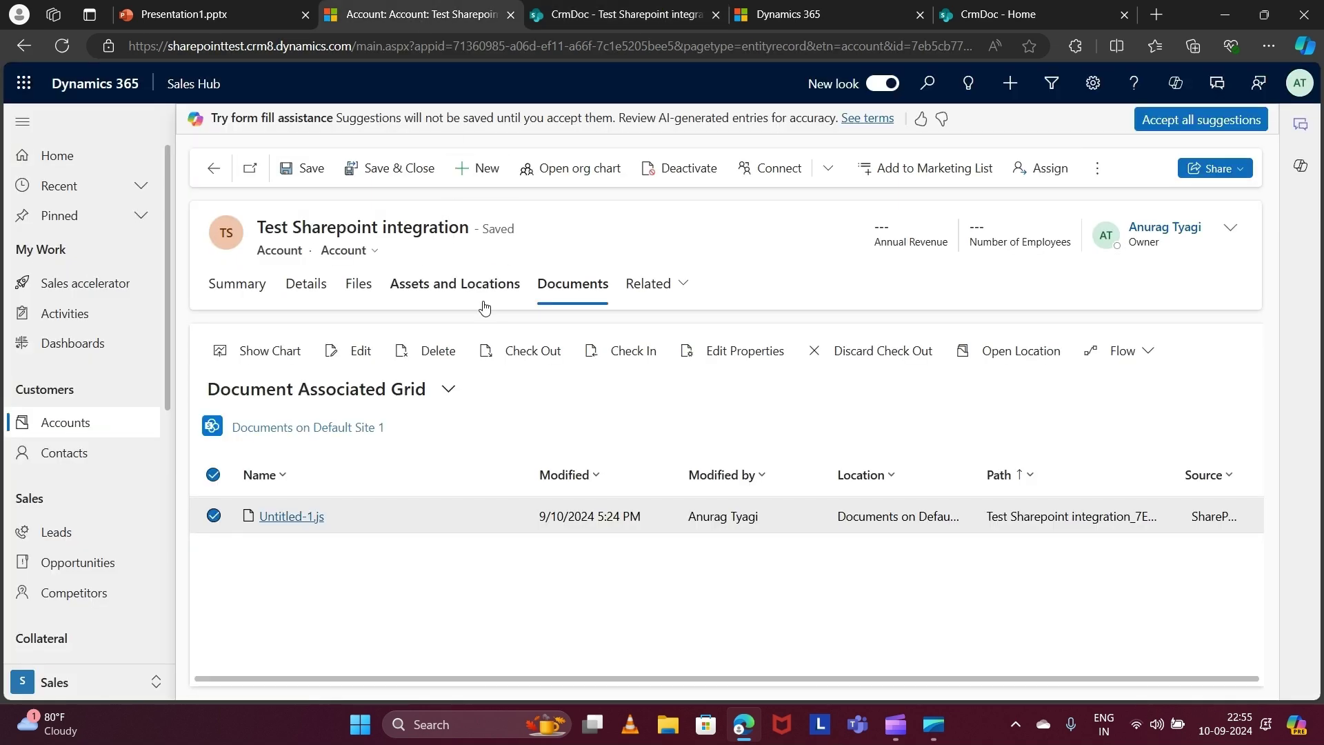
pyautogui.click(214, 515)
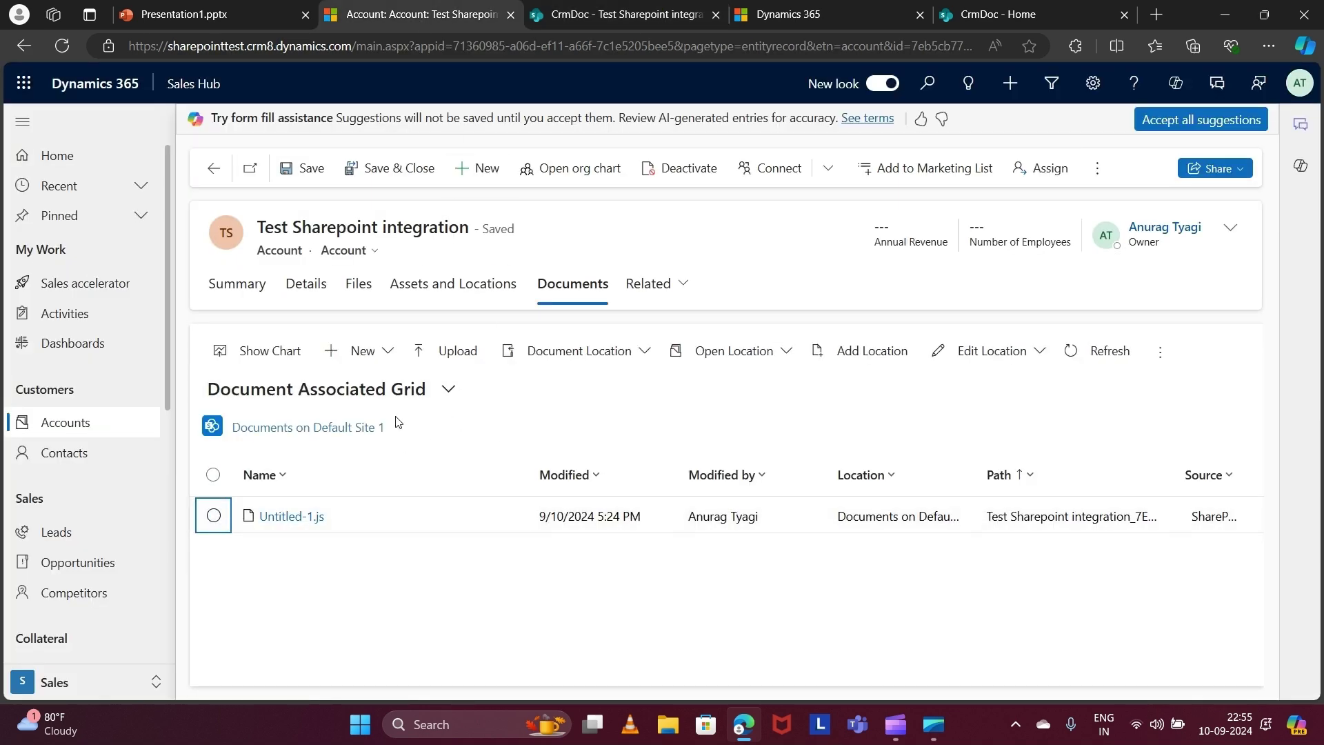
pyautogui.click(441, 350)
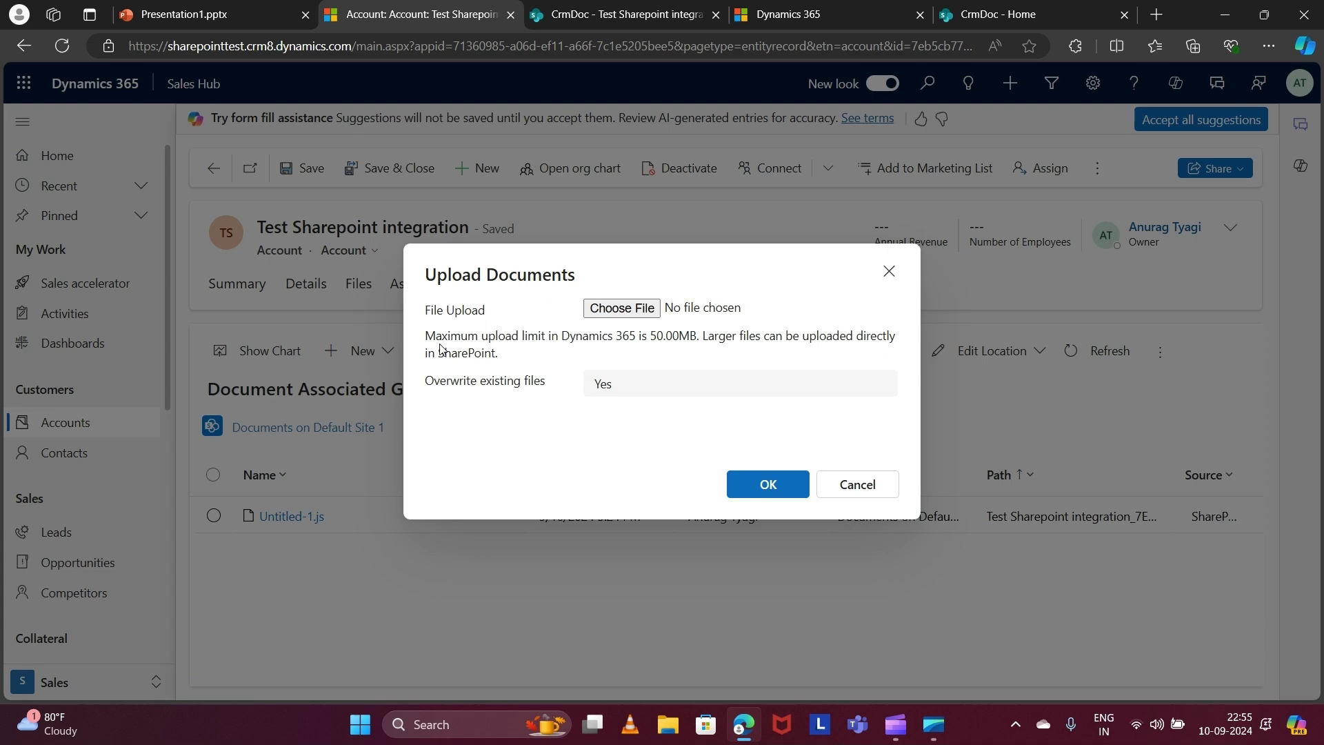
pyautogui.click(592, 308)
pyautogui.click(321, 248)
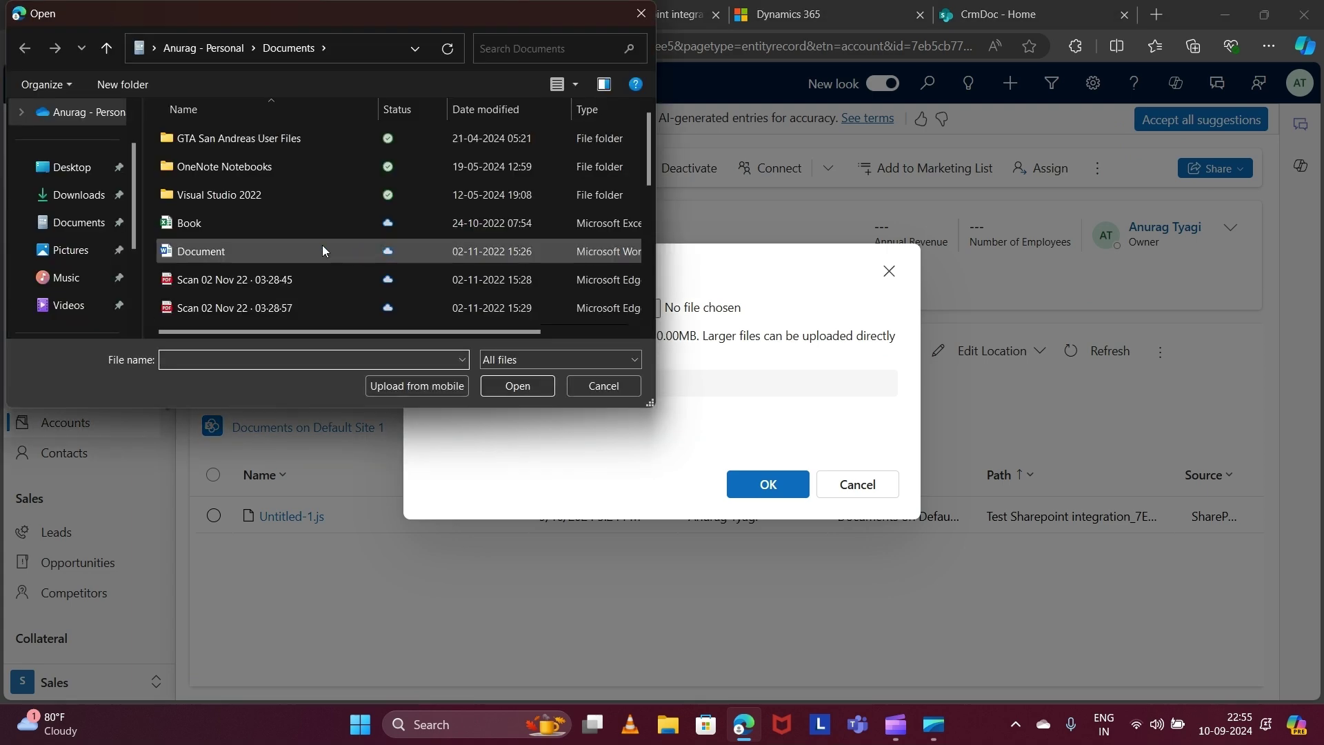
pyautogui.click(538, 391)
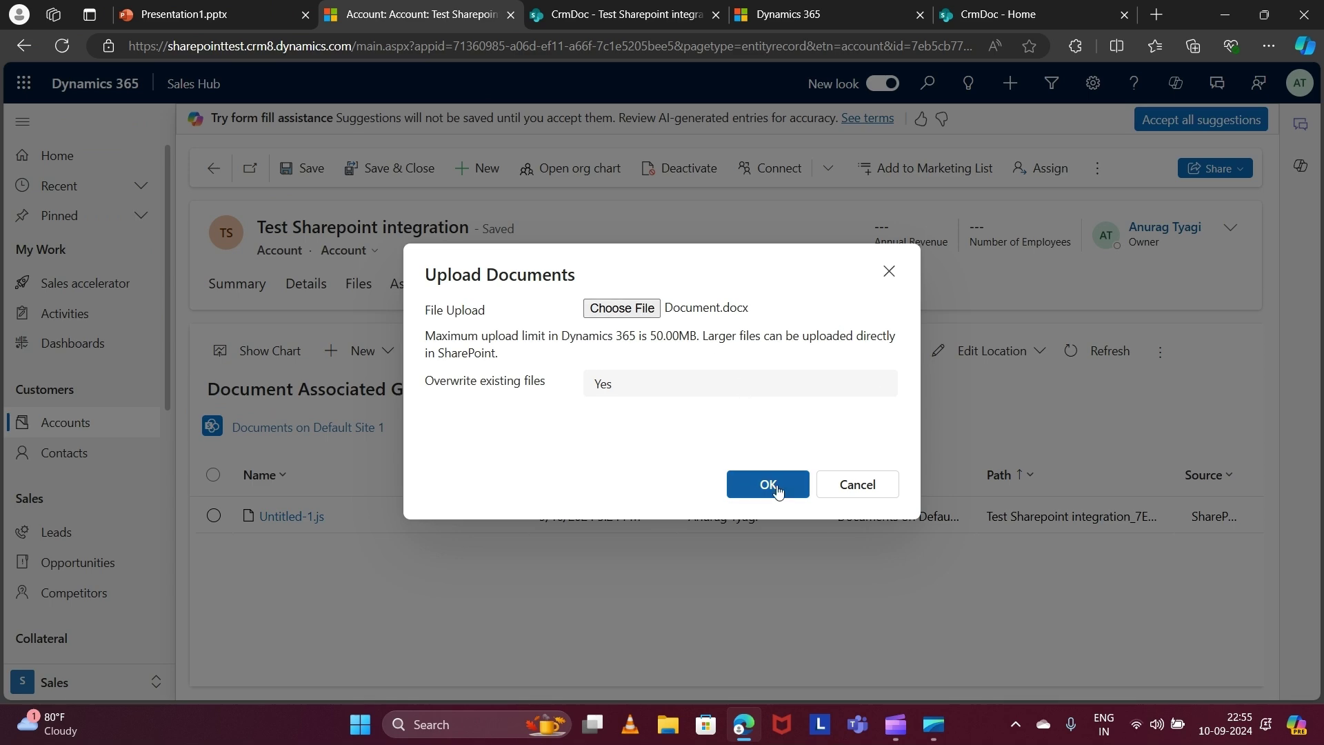
pyautogui.click(768, 484)
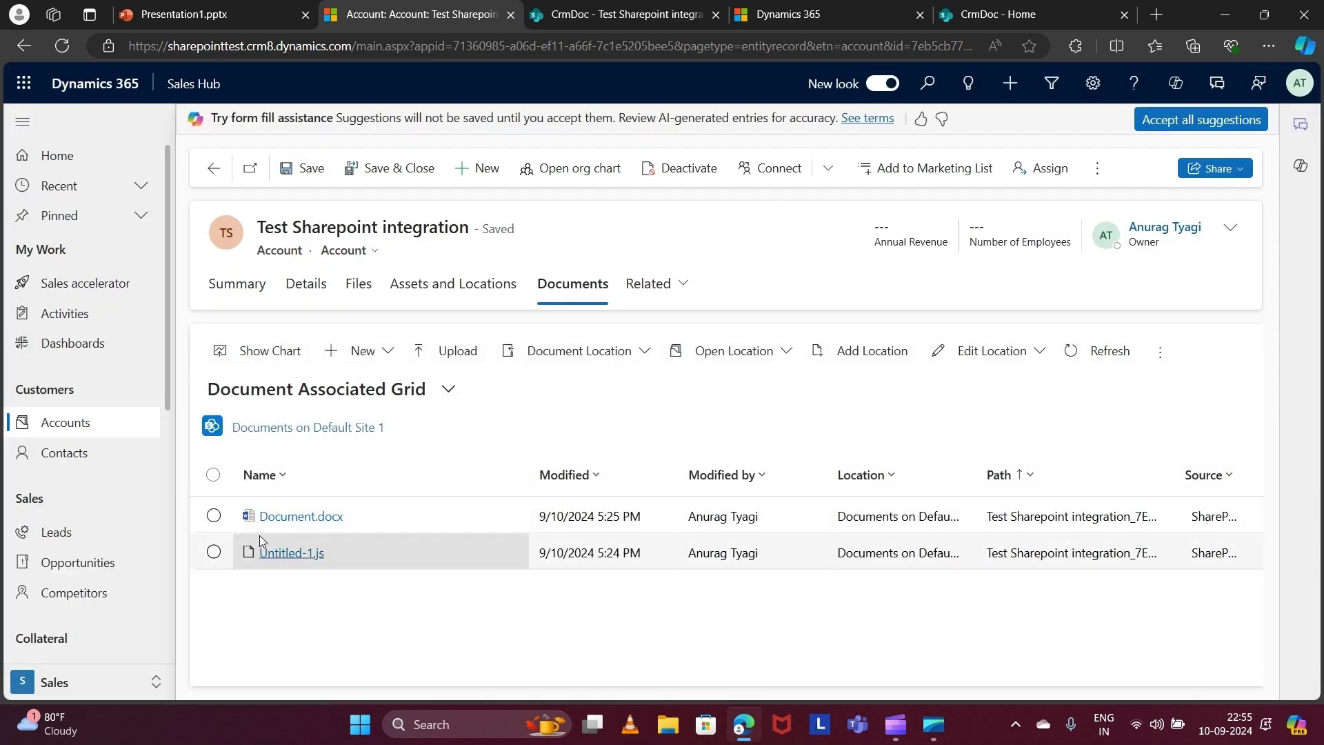
# - Switch to the account's SharePoint folder, reload it to check for the newly uploaded file, and dismiss the suggested next steps
pyautogui.click(626, 12)
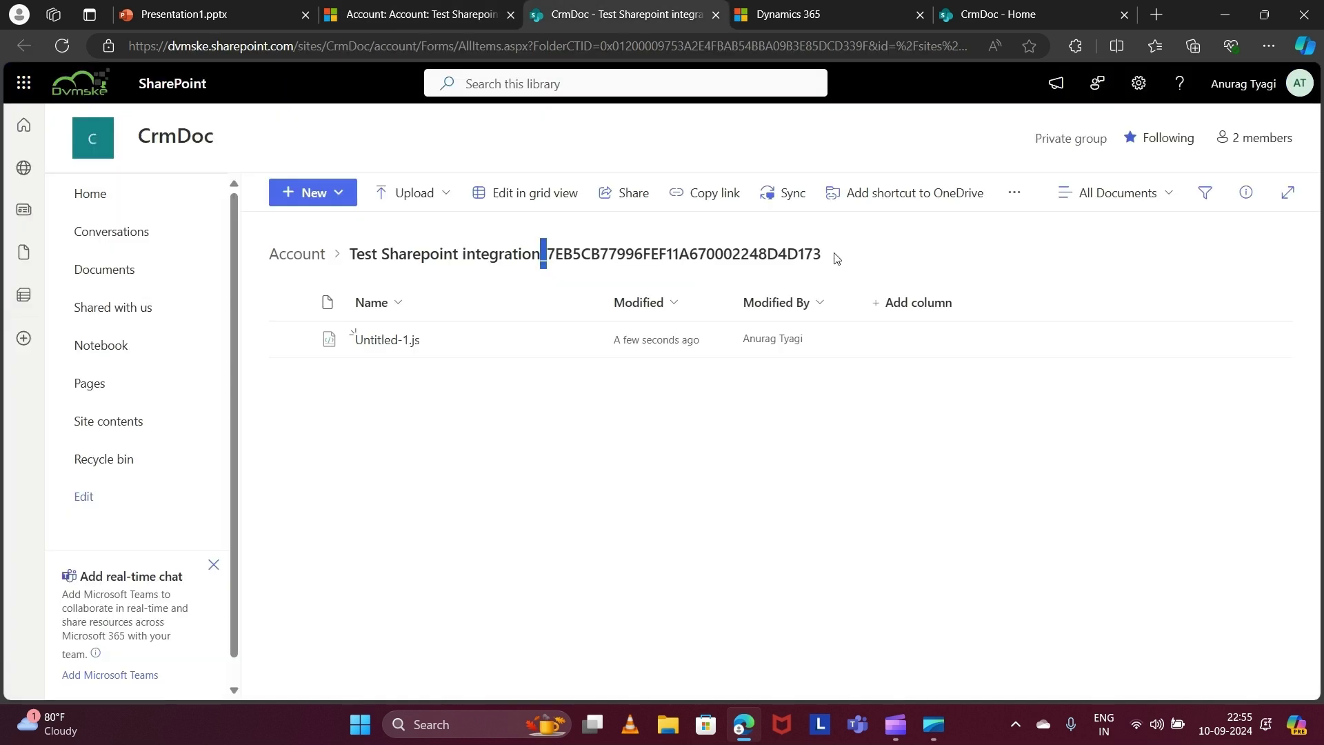
pyautogui.click(1014, 193)
pyautogui.press('Escape')
pyautogui.press('F5')
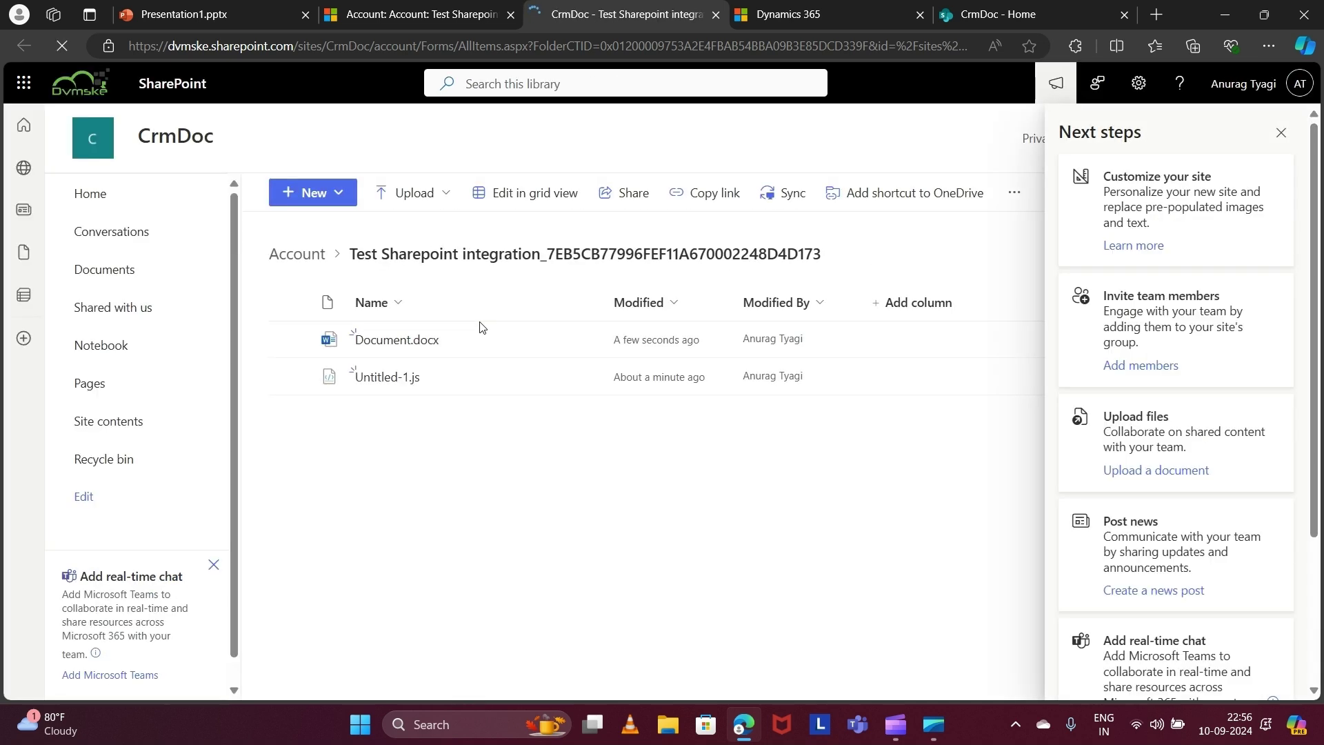
pyautogui.click(1281, 132)
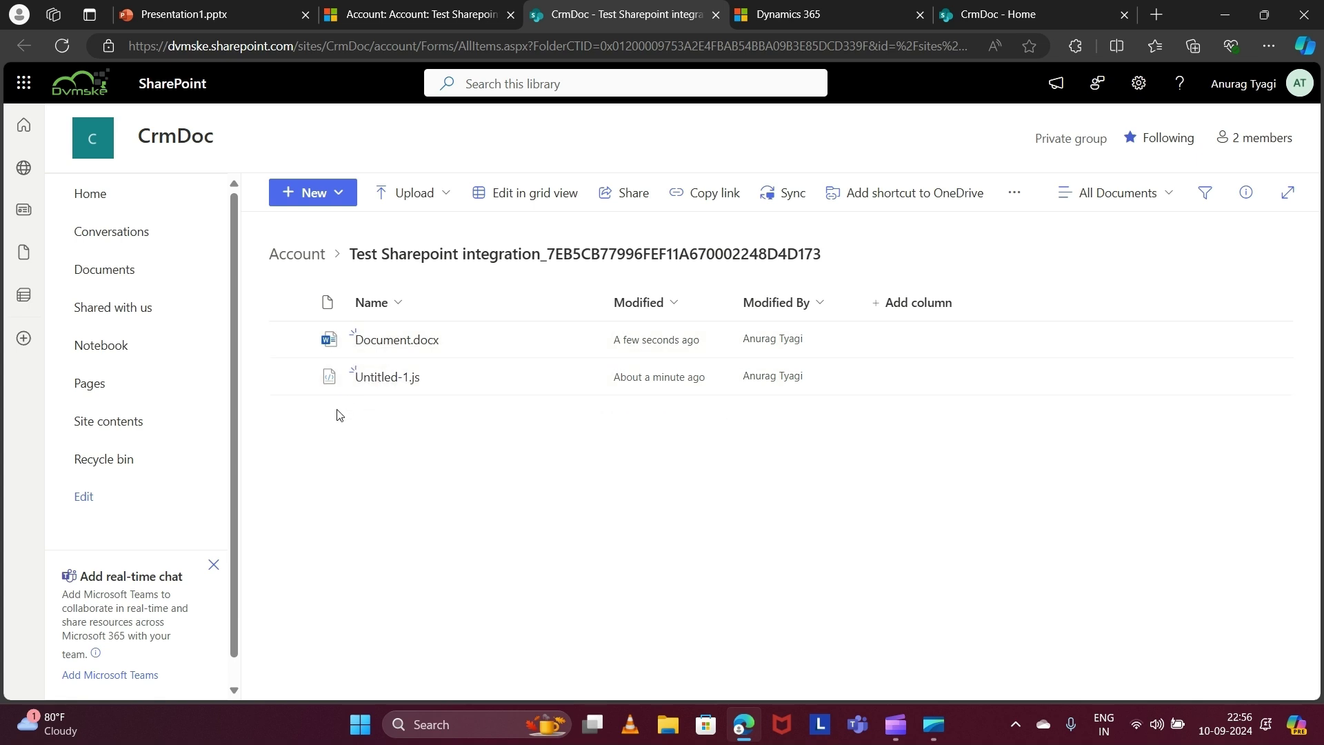
# - Review the libraries in the CrmDoc site contents, and open the Test Sharepoint integration folder in the Account library
pyautogui.click(121, 426)
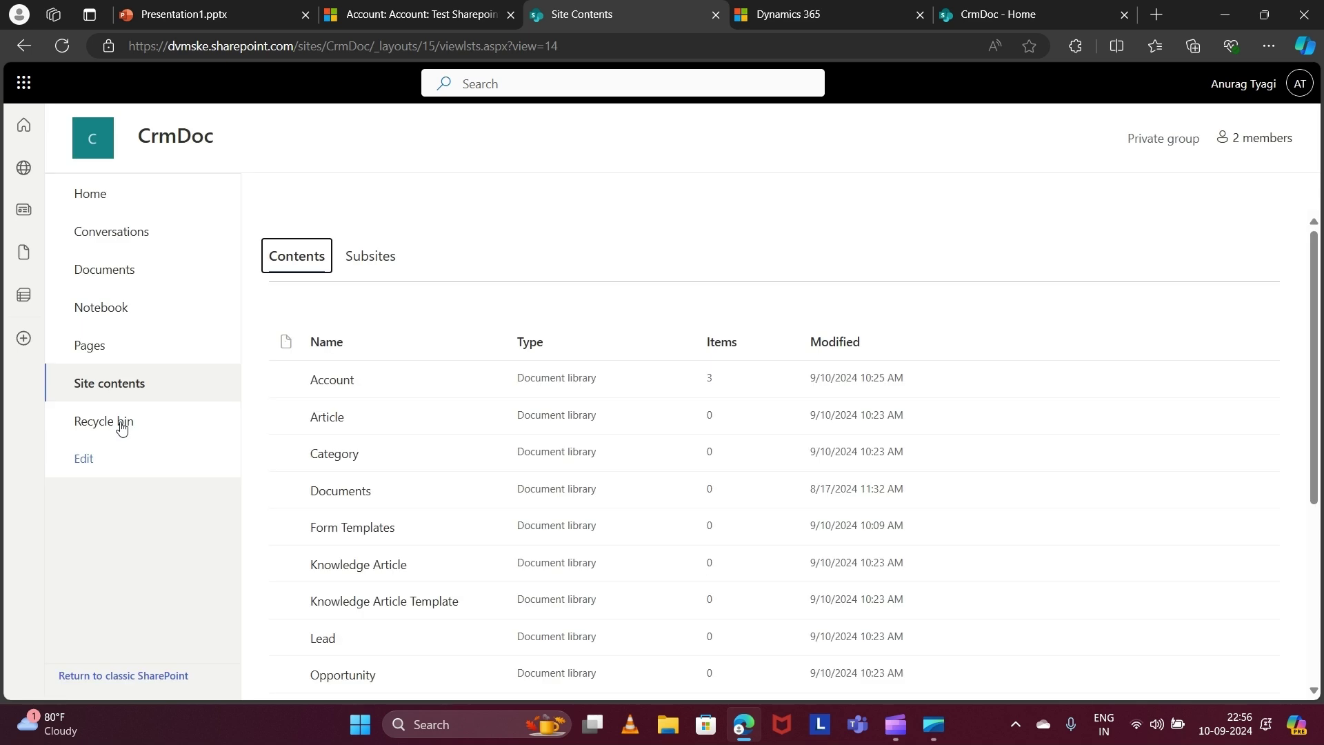
pyautogui.scroll(-1, 444, 320)
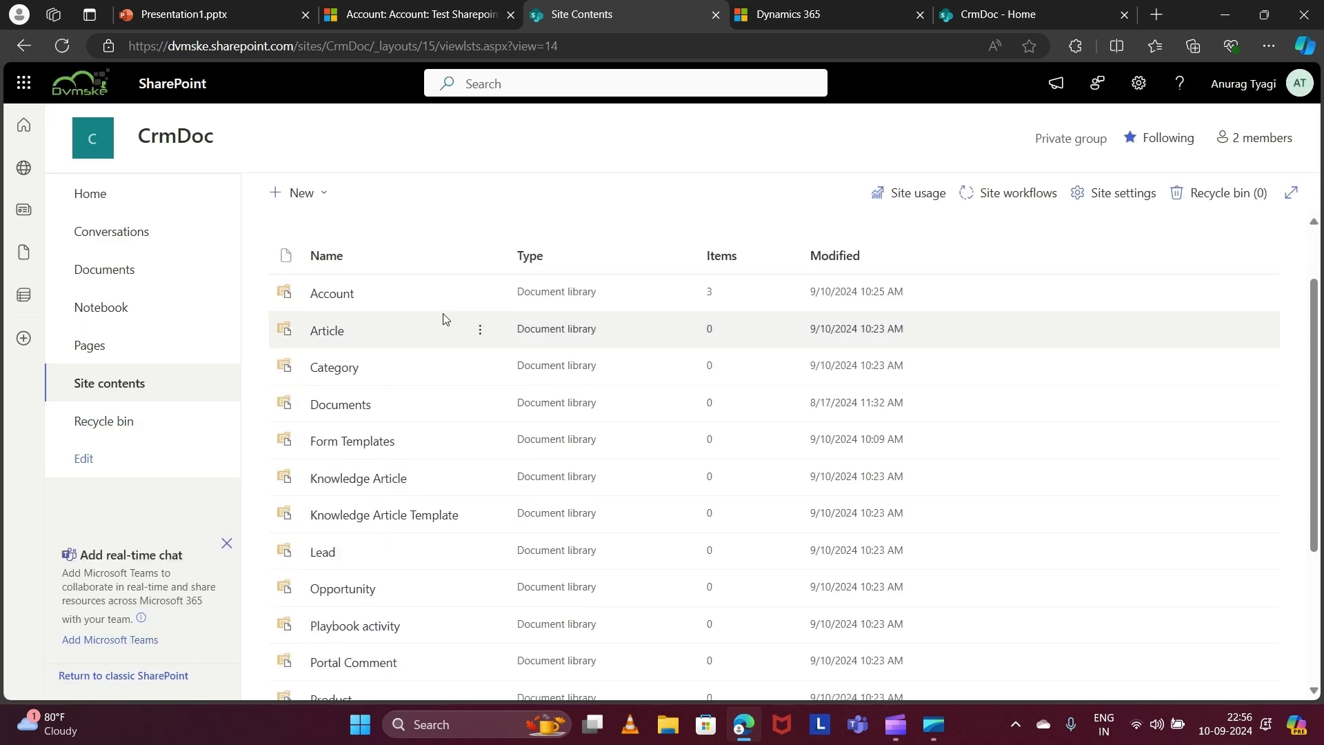
pyautogui.click(329, 294)
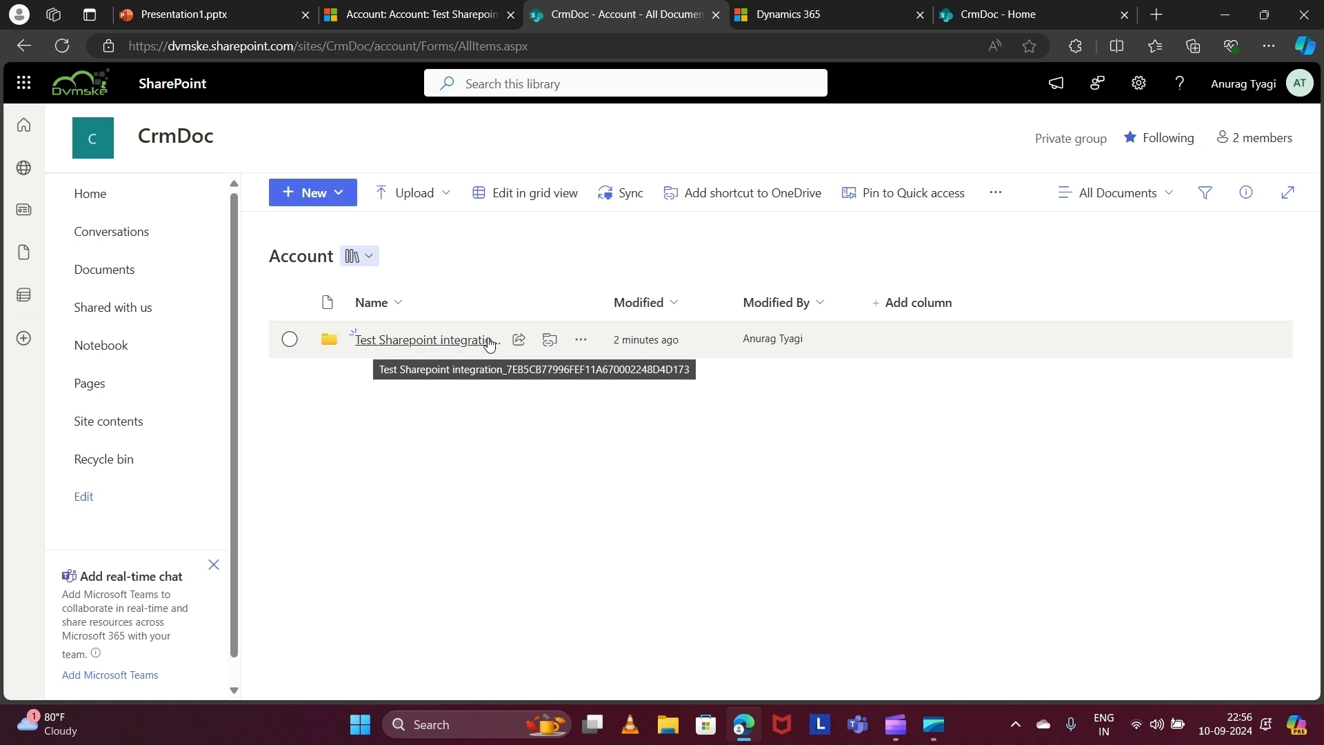
pyautogui.click(442, 342)
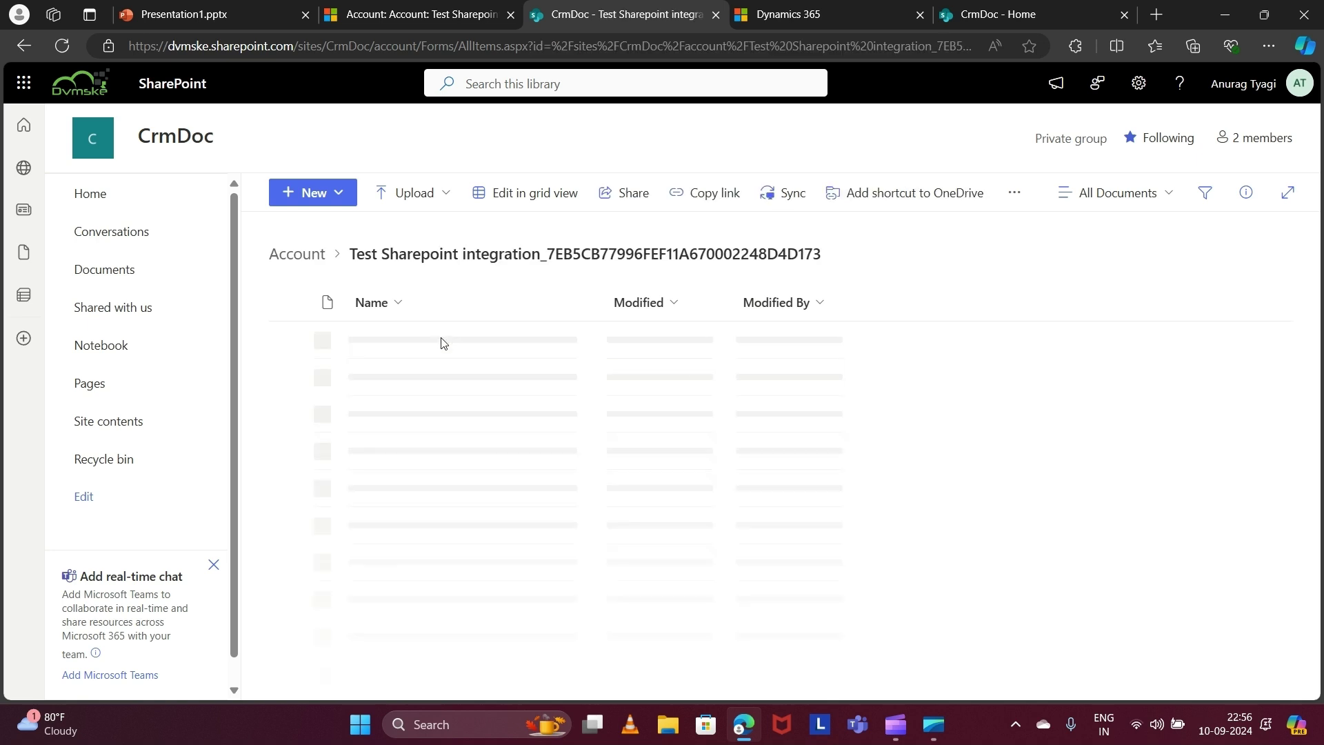